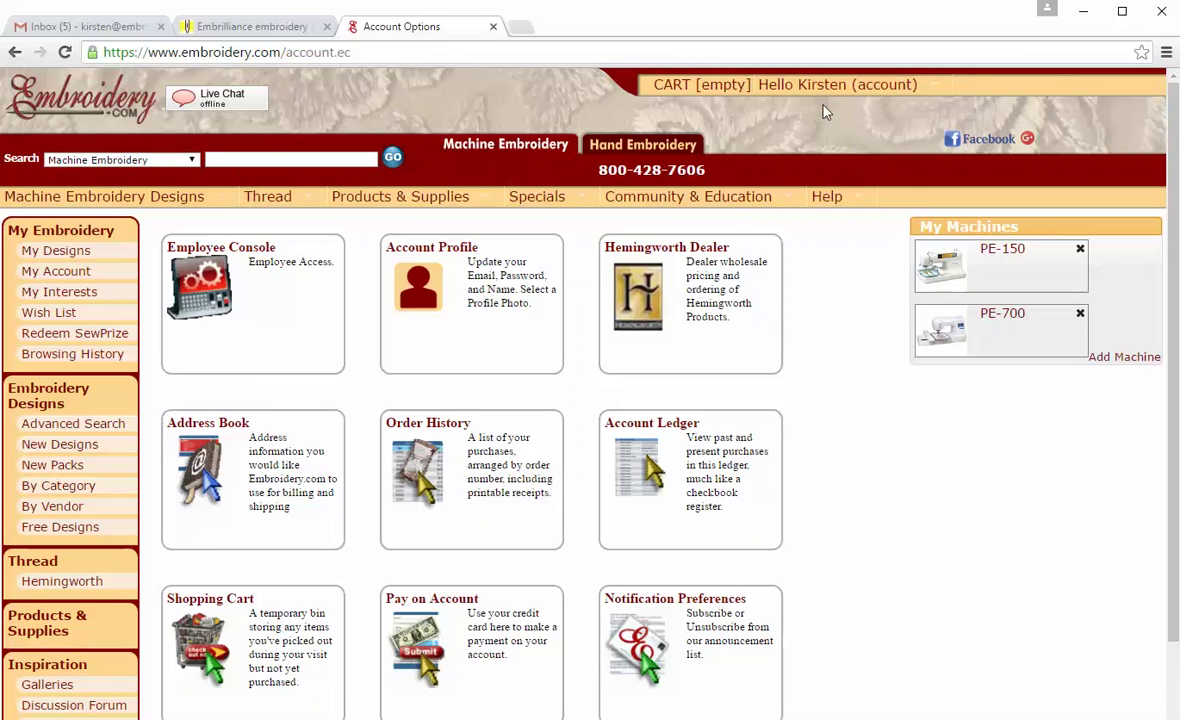
# Open the My Designs page from the account greeting menu.
pyautogui.moveTo(822, 92)
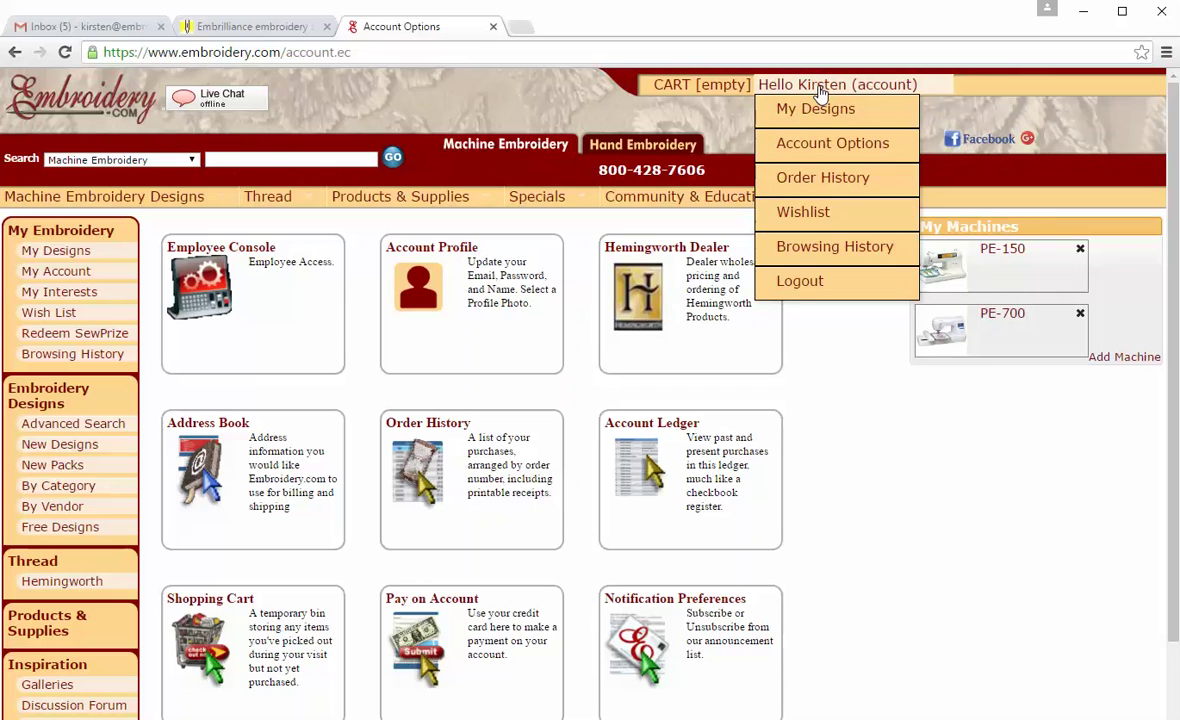
pyautogui.click(822, 88)
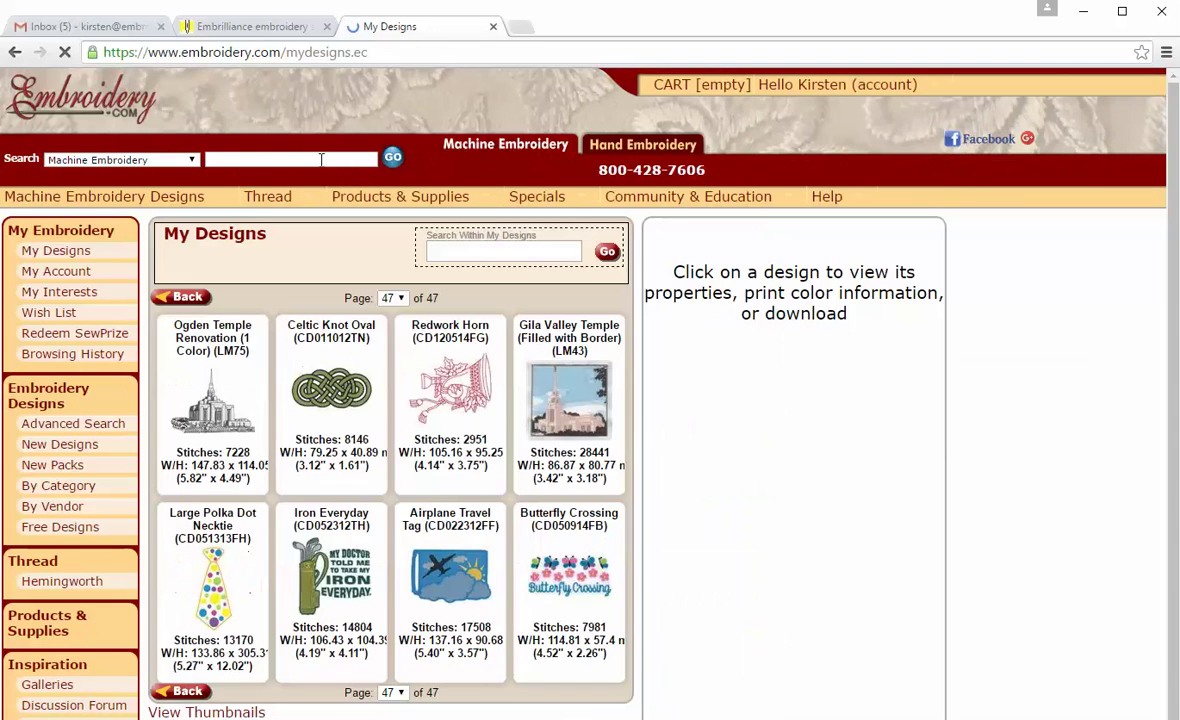
# Search My Designs for 'embrilliance' and switch to the Embrilliance demo page.
pyautogui.click(527, 251)
pyautogui.write('embrilliance')
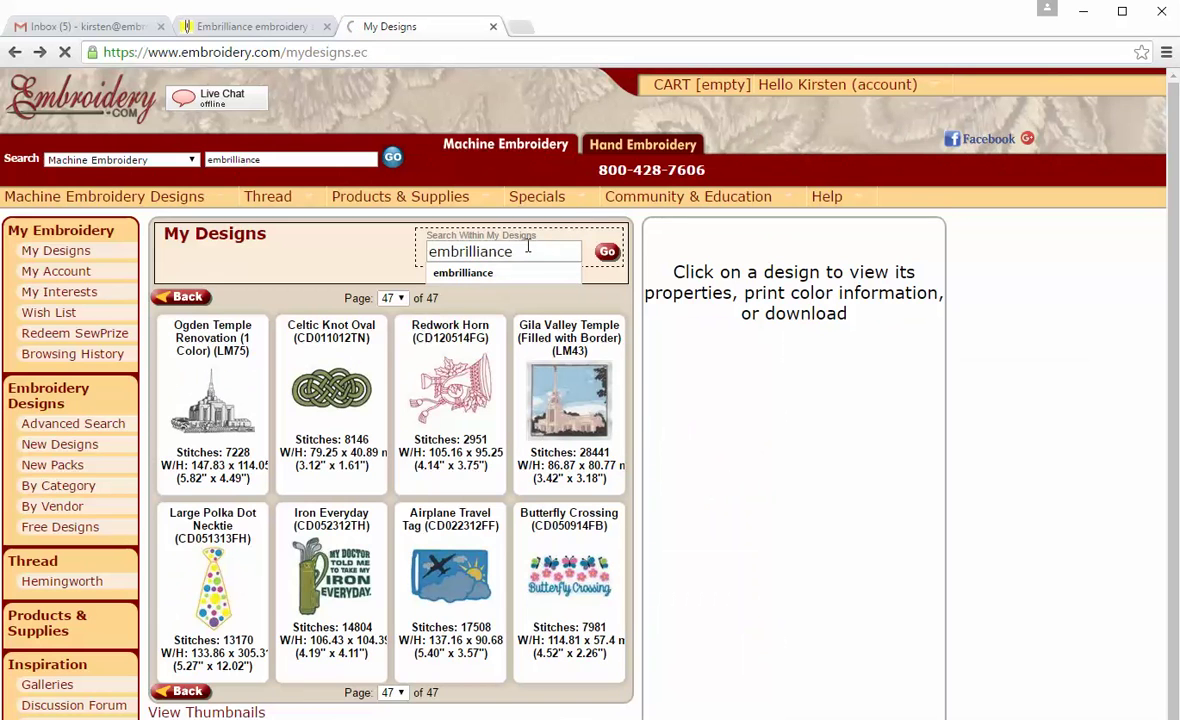
pyautogui.press('Return')
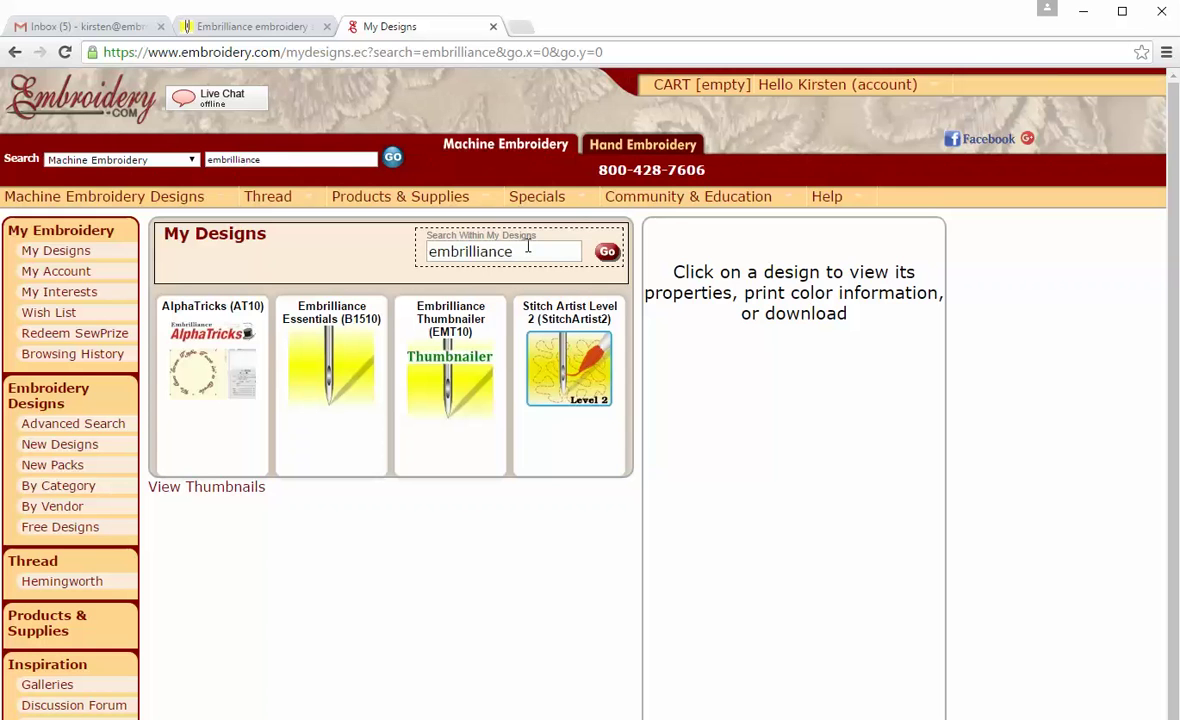
pyautogui.click(268, 27)
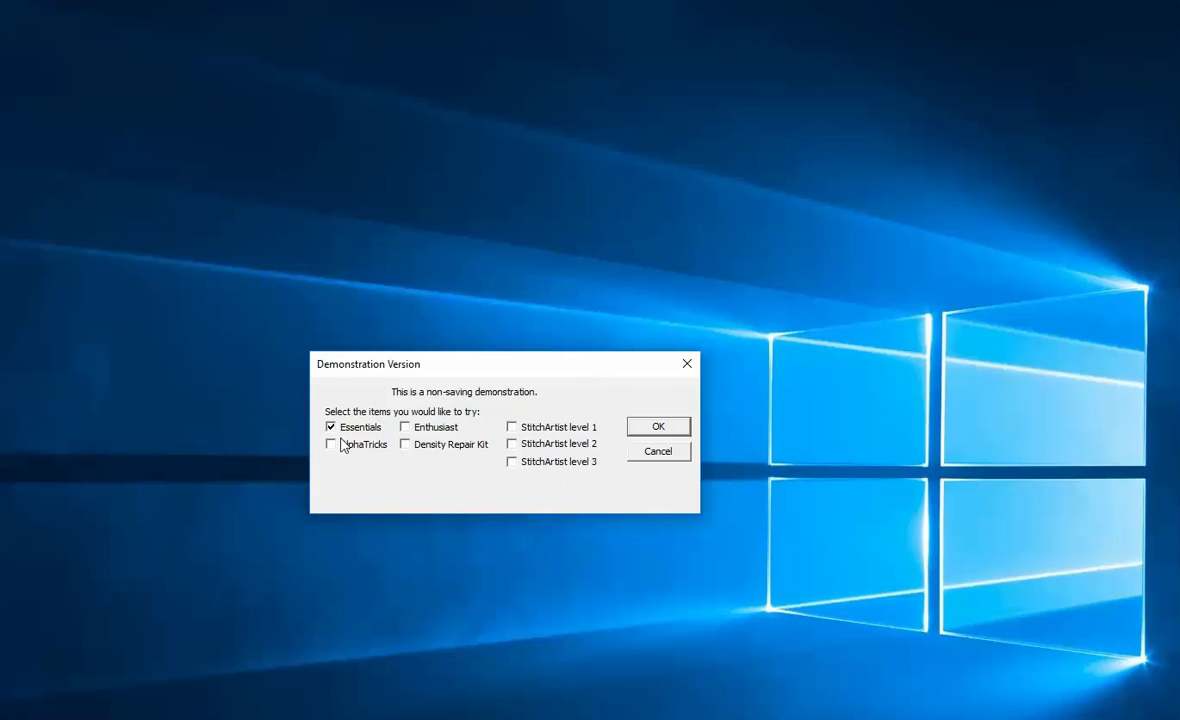
# Launch the Essentials demo, add sample ABC lettering, and open then close the Merge Library.
pyautogui.click(686, 432)
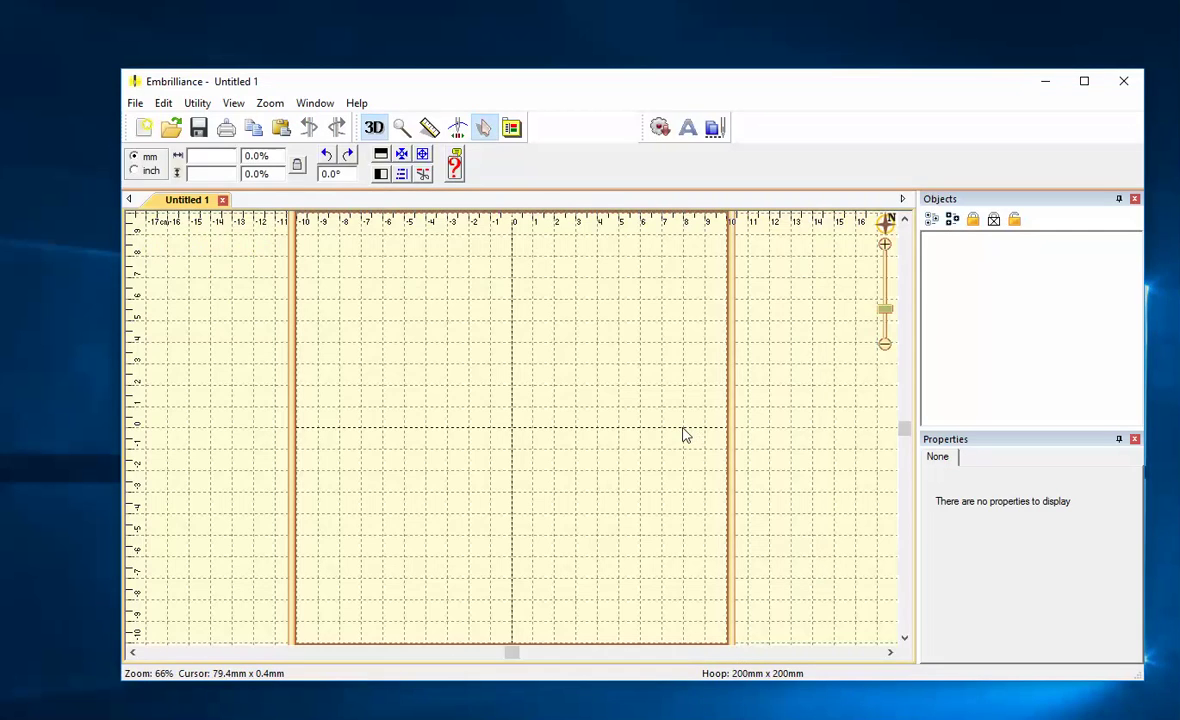
pyautogui.click(688, 130)
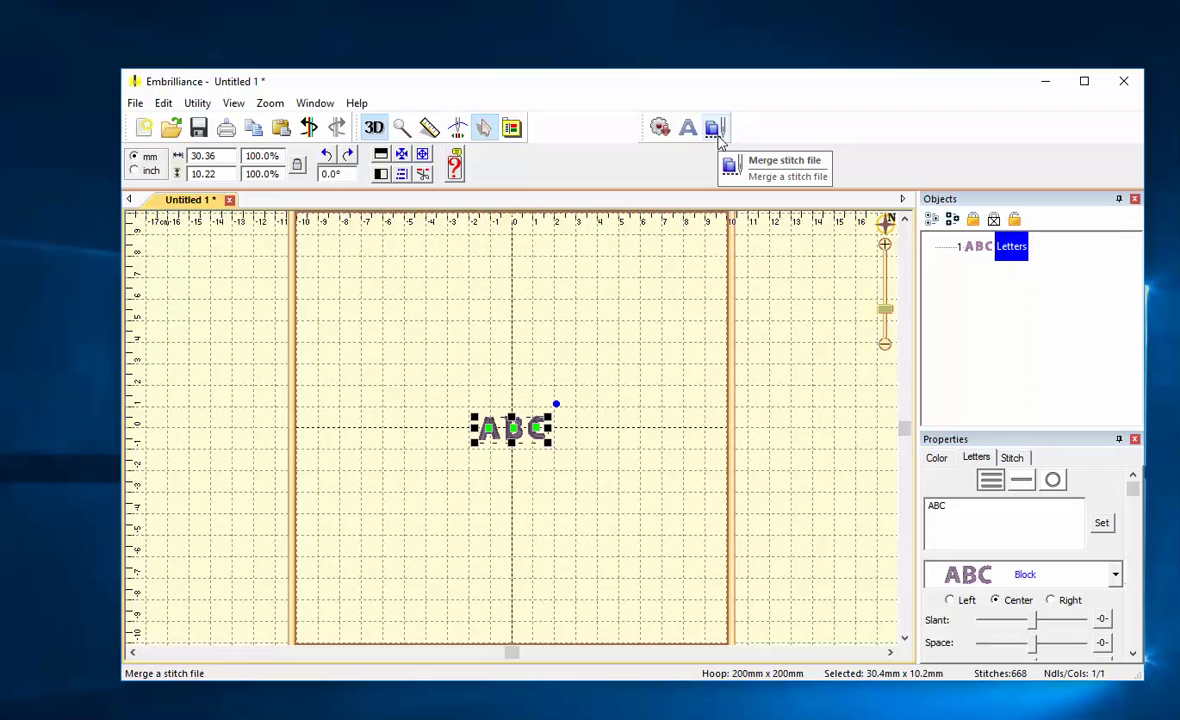
pyautogui.click(659, 127)
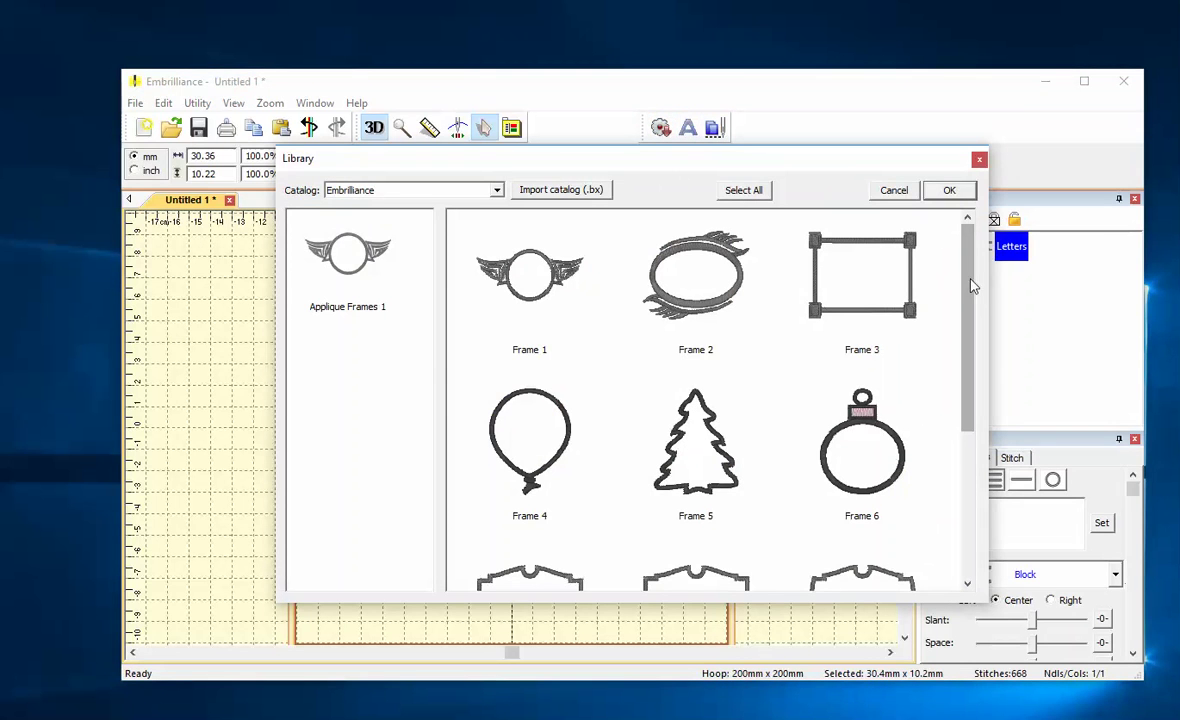
pyautogui.moveTo(968, 284); pyautogui.dragTo(970, 250)
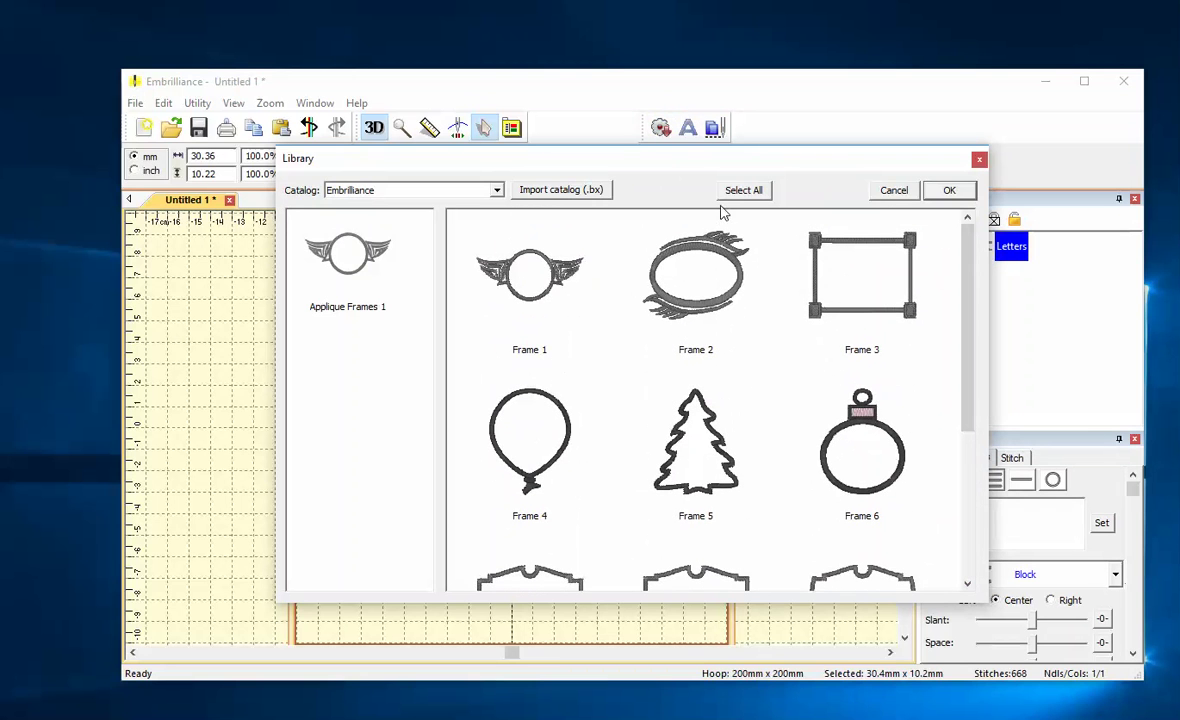
pyautogui.click(979, 160)
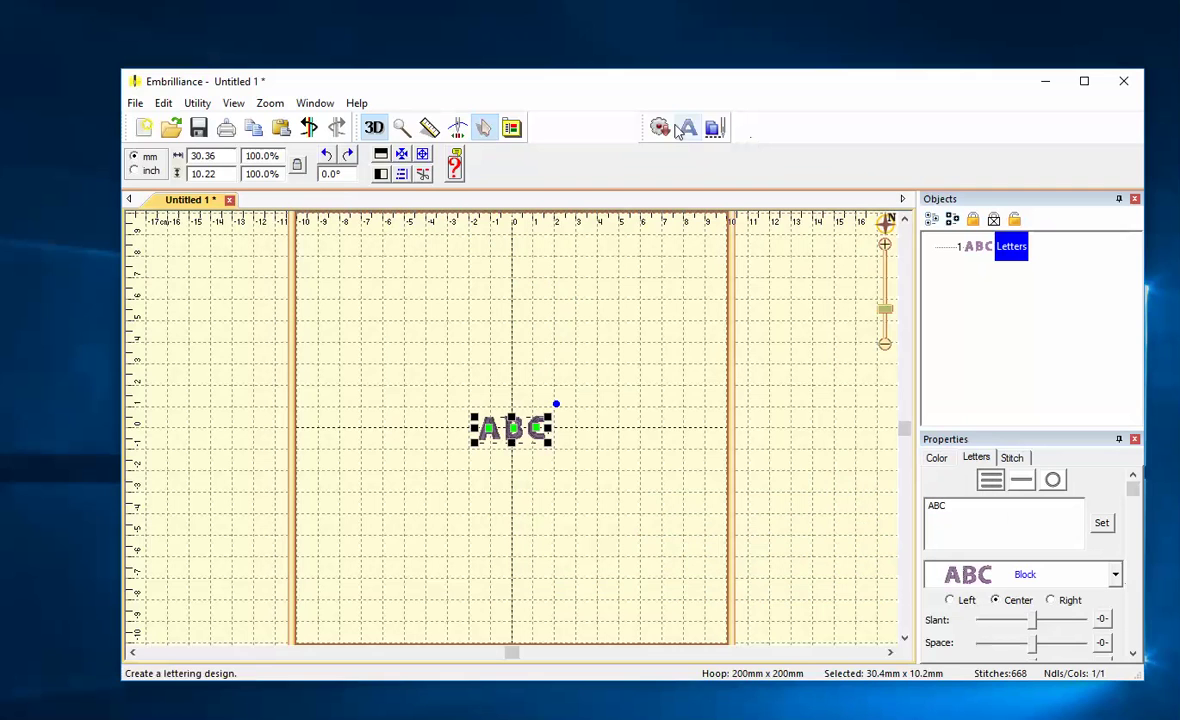
pyautogui.click(510, 130)
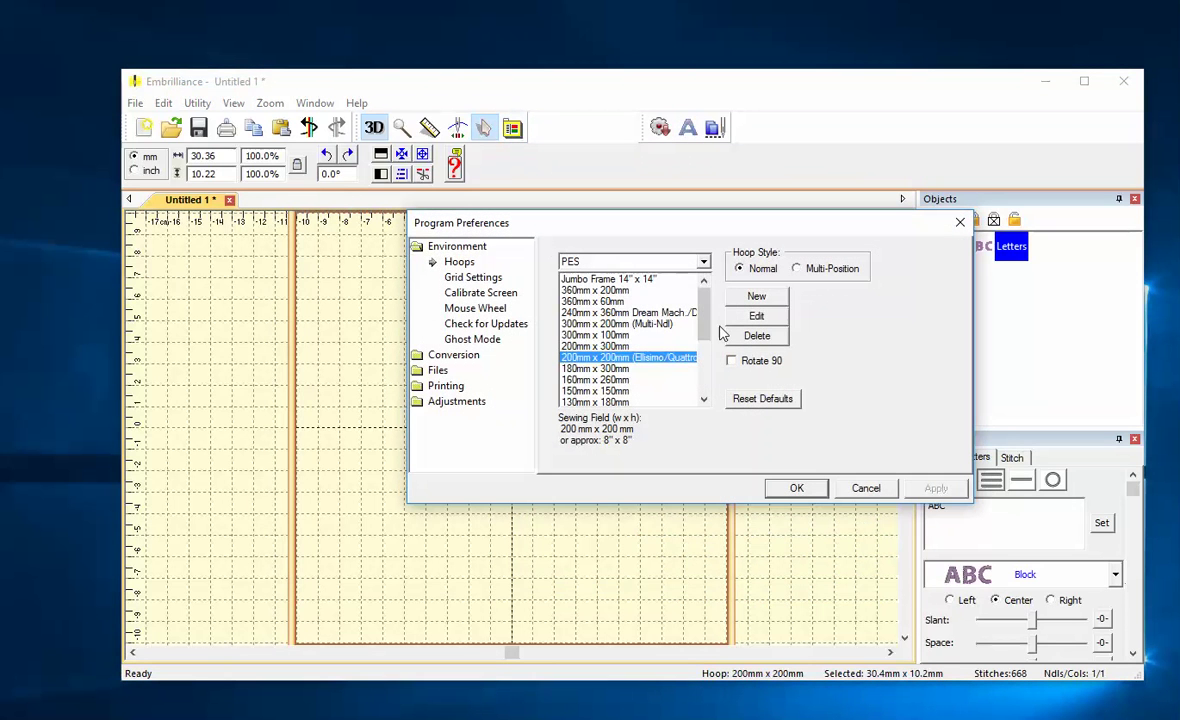
pyautogui.moveTo(705, 318); pyautogui.dragTo(704, 369)
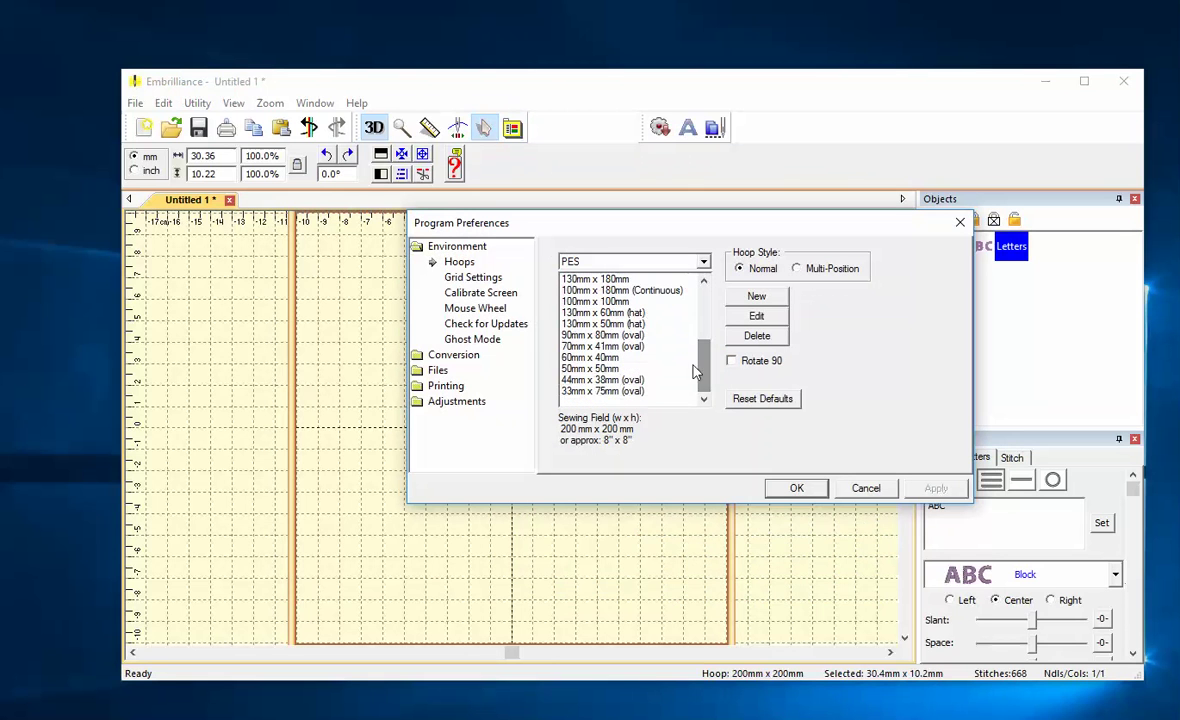
pyautogui.click(446, 386)
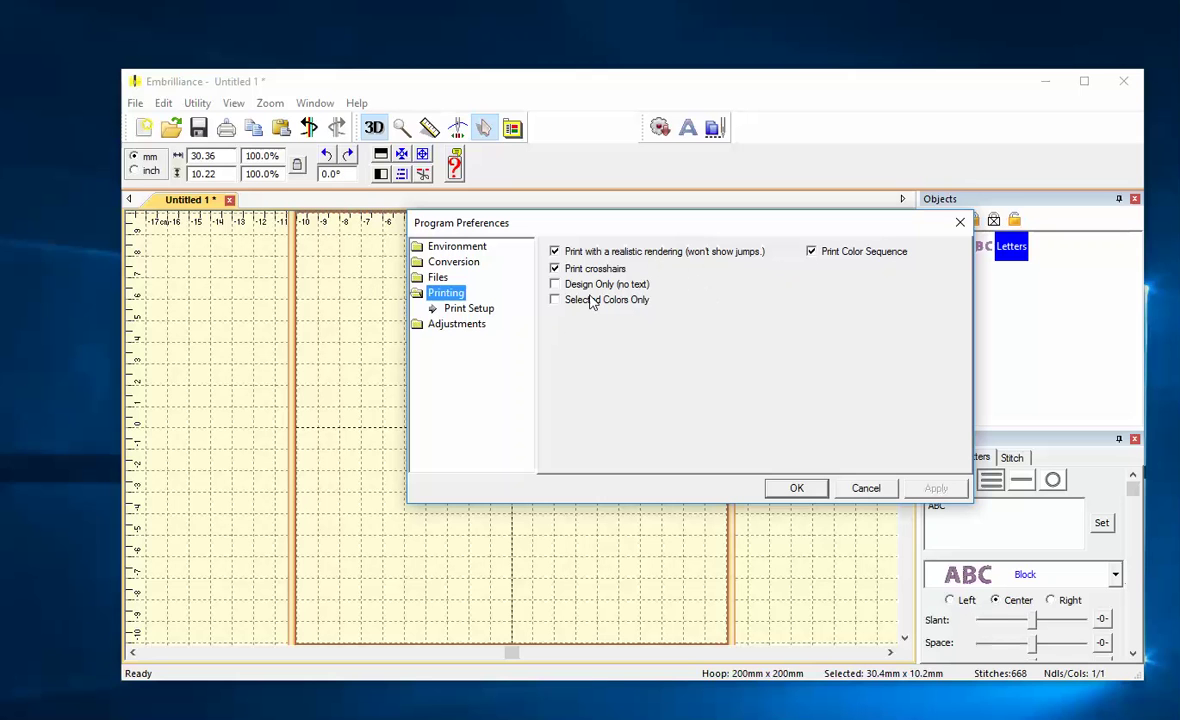
pyautogui.click(797, 487)
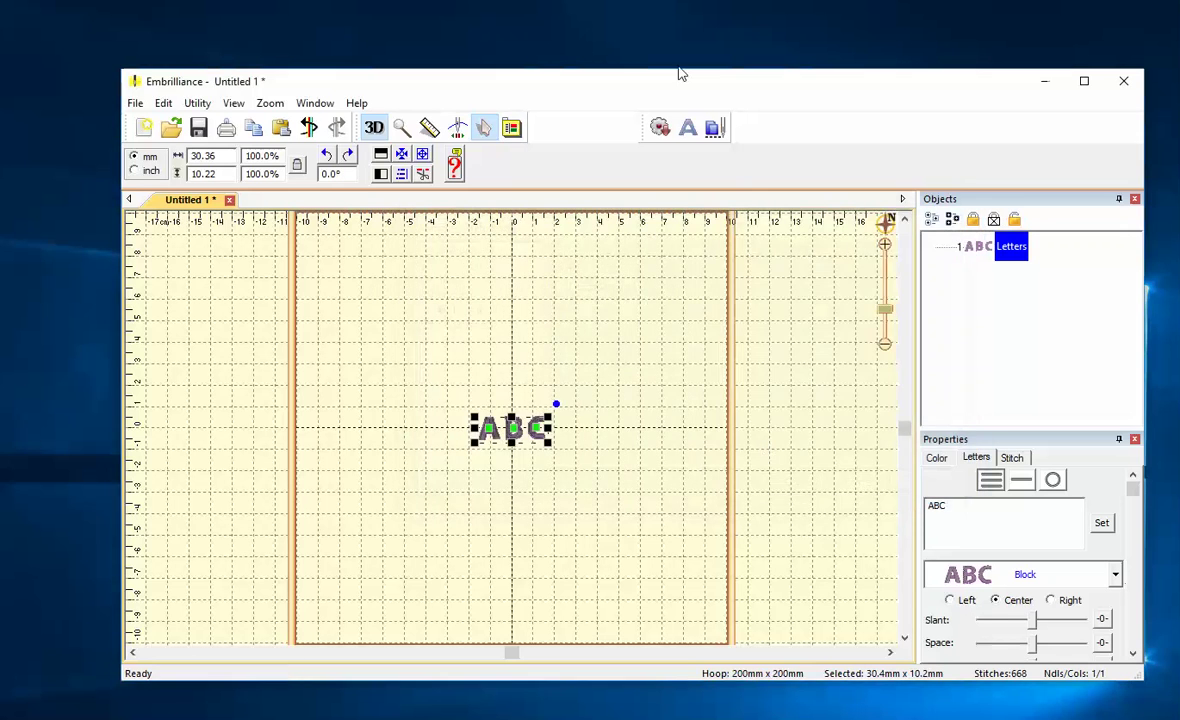
# Insert a colour stop at stitch 388 so the rest sews in Madeira 1310 Dark Rose.
pyautogui.click(459, 131)
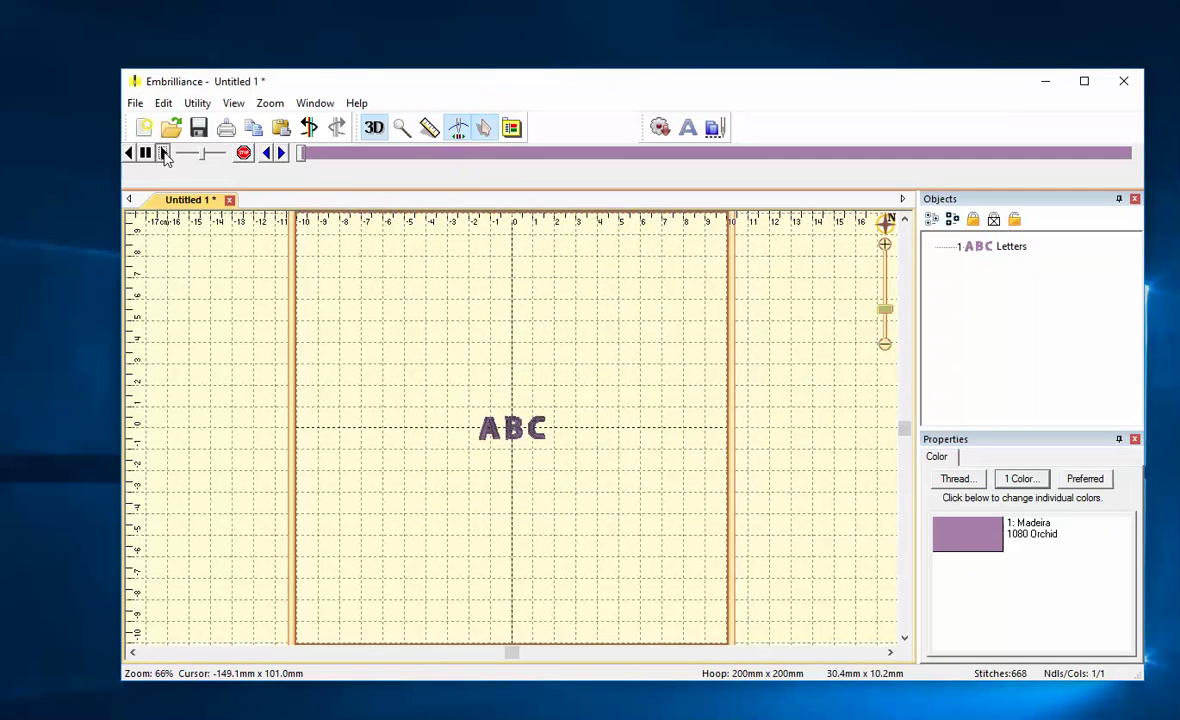
pyautogui.click(163, 153)
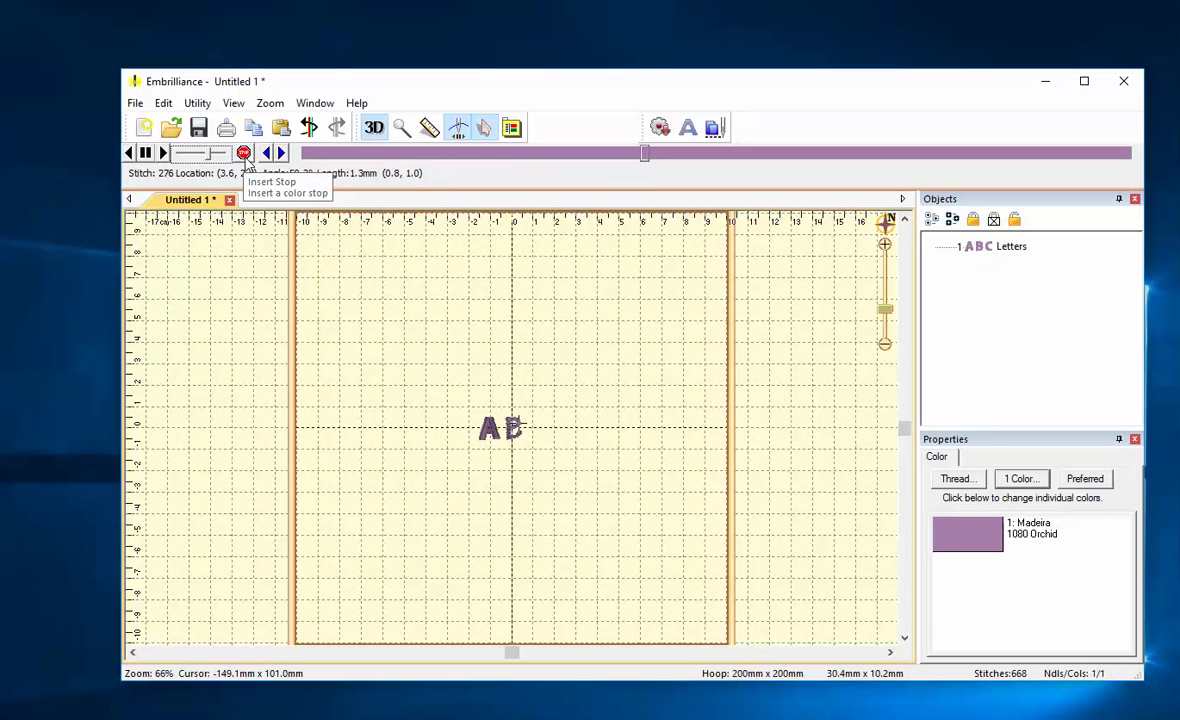
pyautogui.click(145, 153)
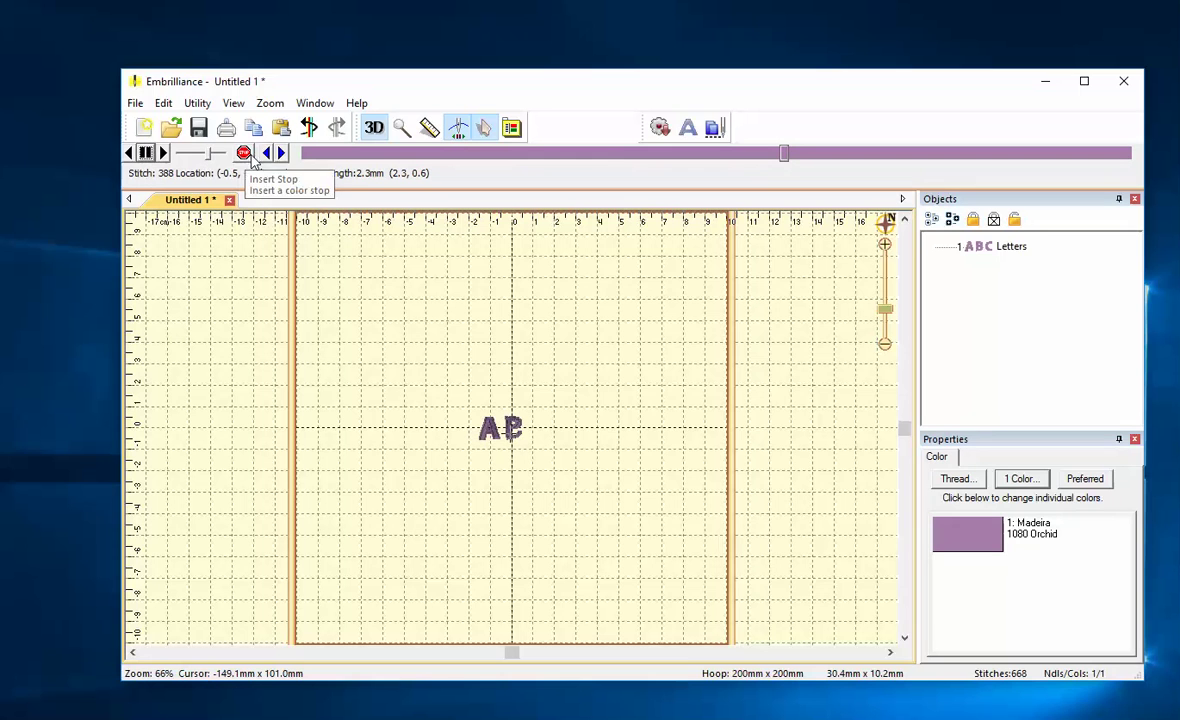
pyautogui.click(244, 156)
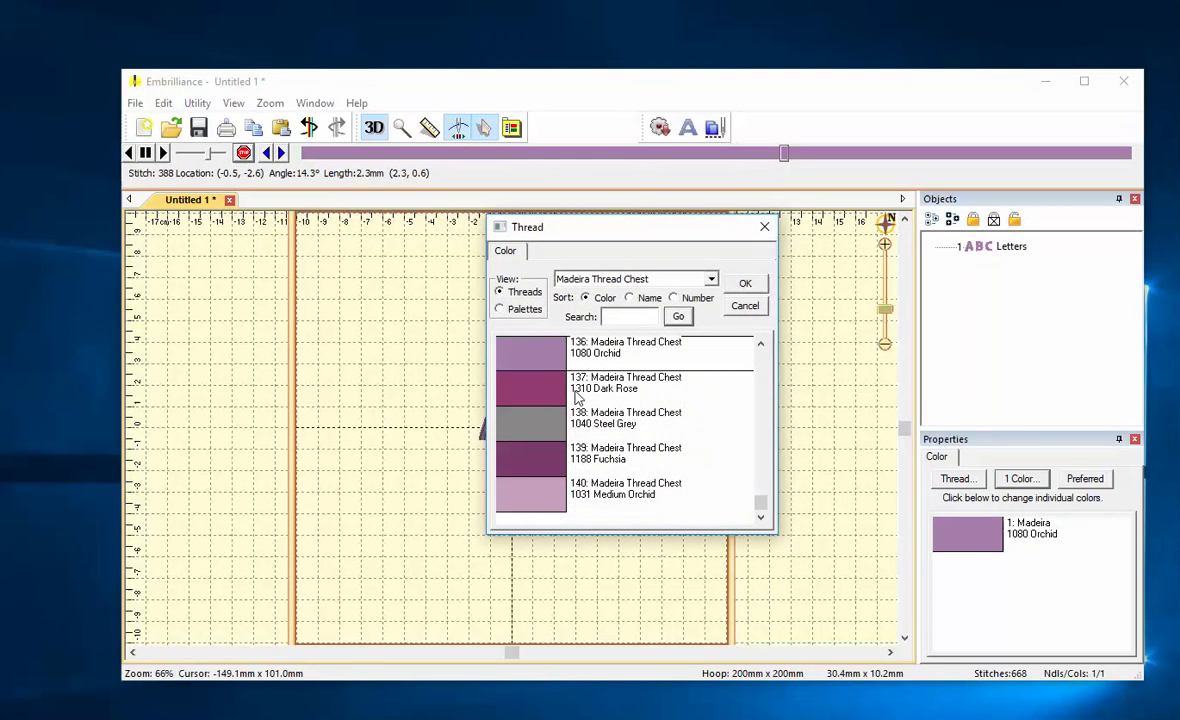
pyautogui.click(745, 283)
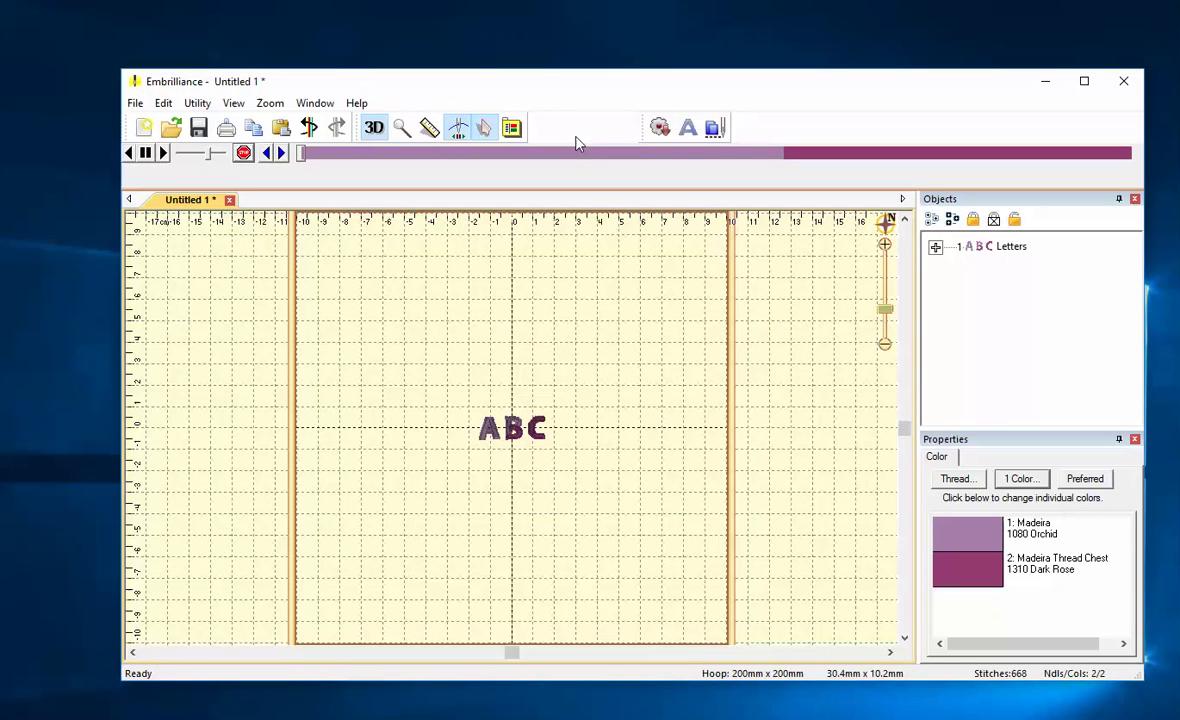
# Exit Embrilliance saving changes, then relaunch the demo with AlphaTricks added to Essentials.
pyautogui.click(135, 104)
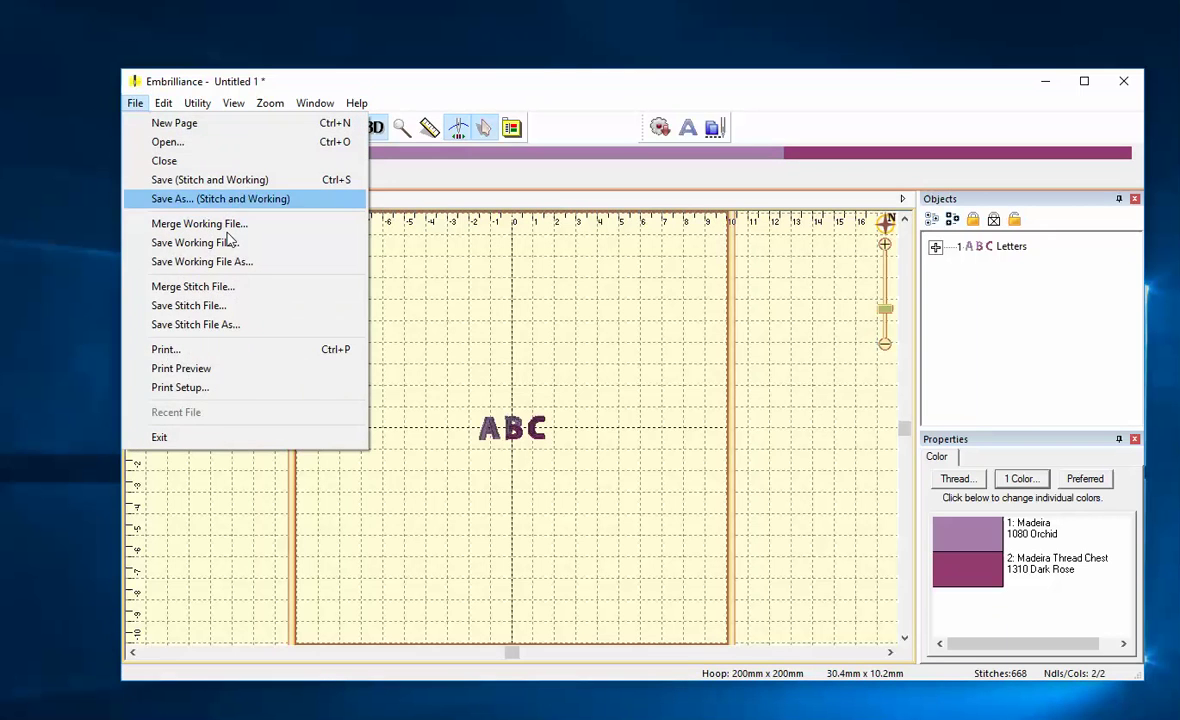
pyautogui.click(252, 438)
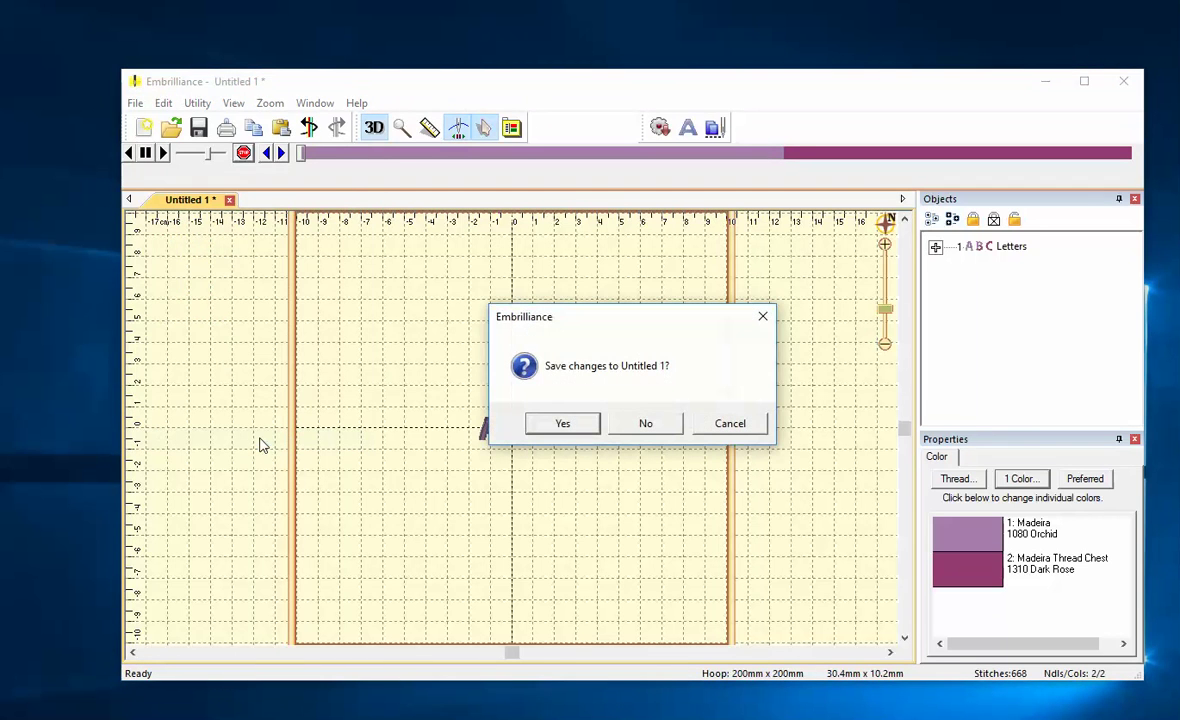
pyautogui.click(563, 425)
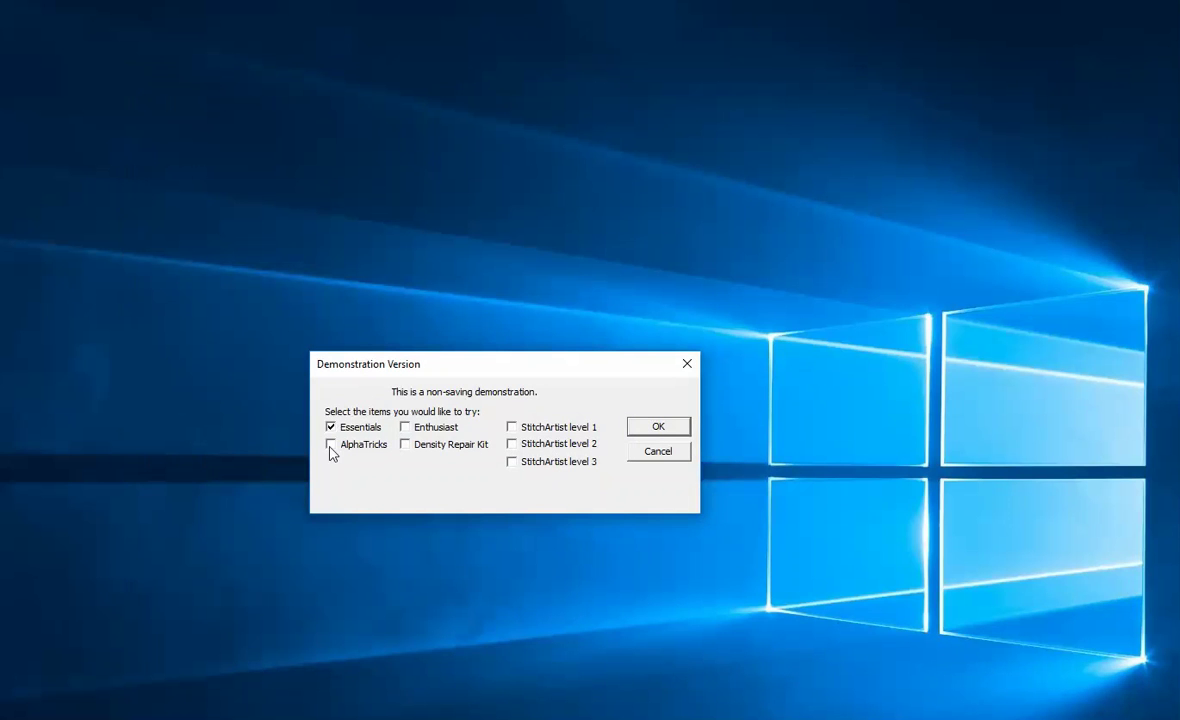
pyautogui.click(668, 428)
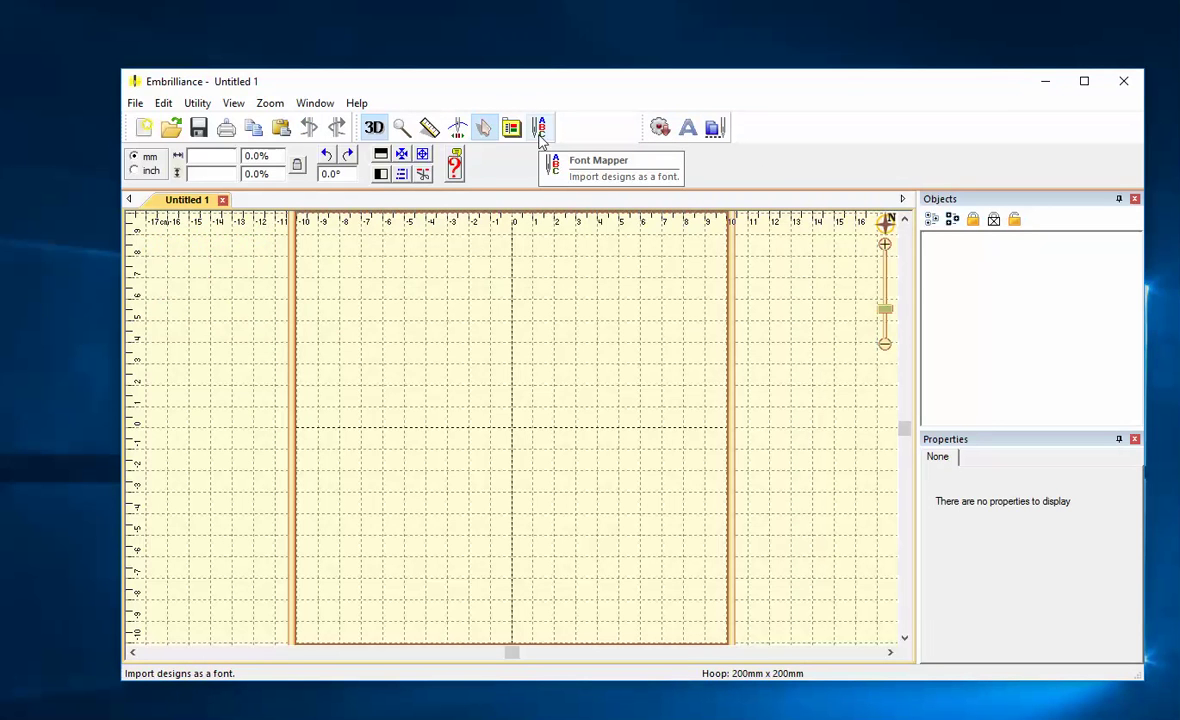
# Decline the font import, close the Import Font window, and bring up the File menu.
pyautogui.click(540, 132)
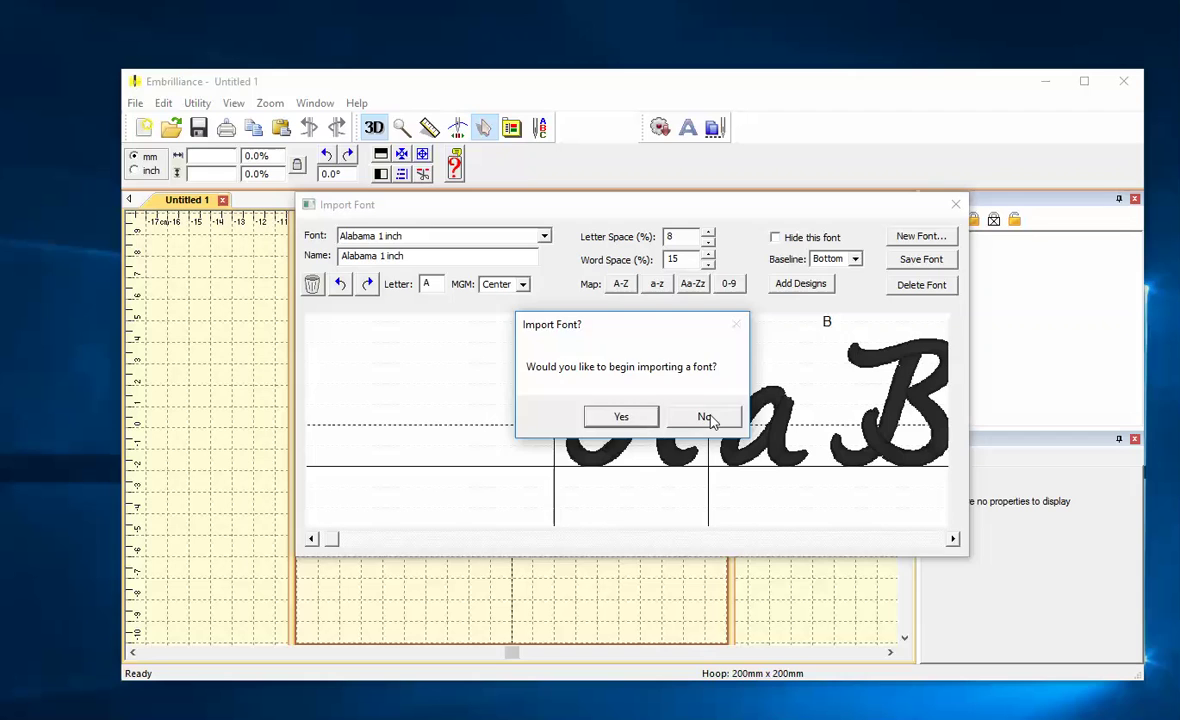
pyautogui.click(705, 417)
pyautogui.click(955, 204)
pyautogui.click(134, 104)
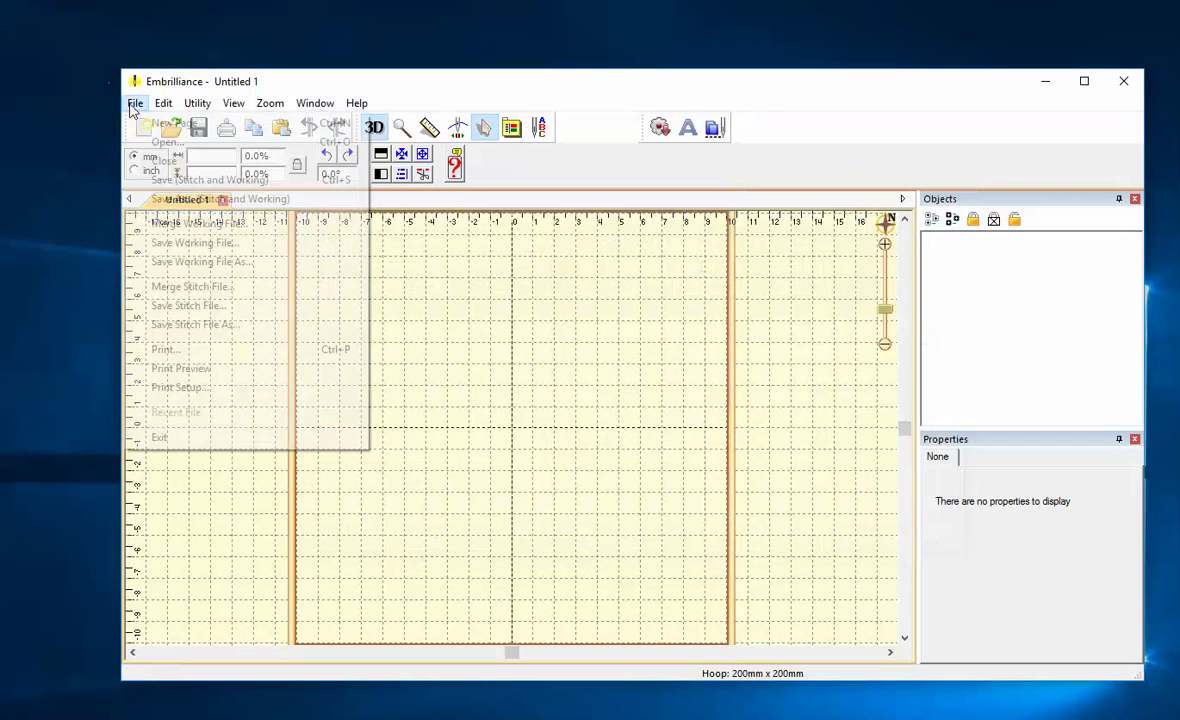
# Exit, relaunch the demo with only AlphaTricks enabled, and show the Applique Frames library.
pyautogui.click(185, 440)
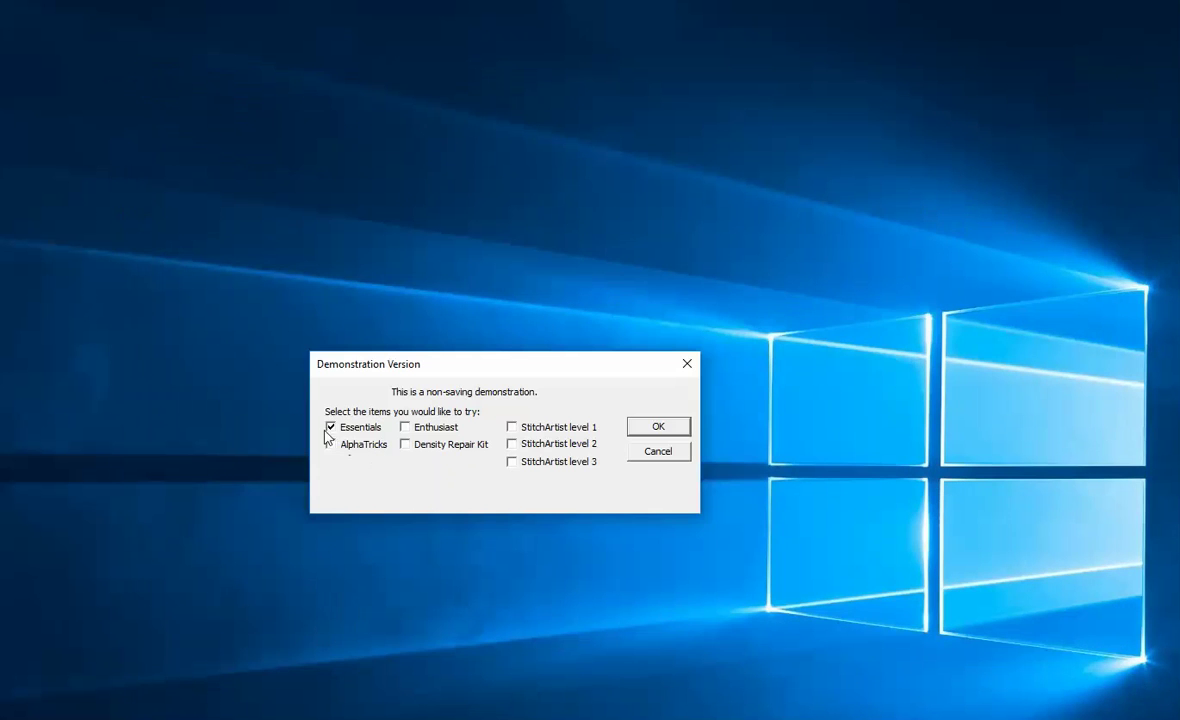
pyautogui.click(330, 427)
pyautogui.click(331, 444)
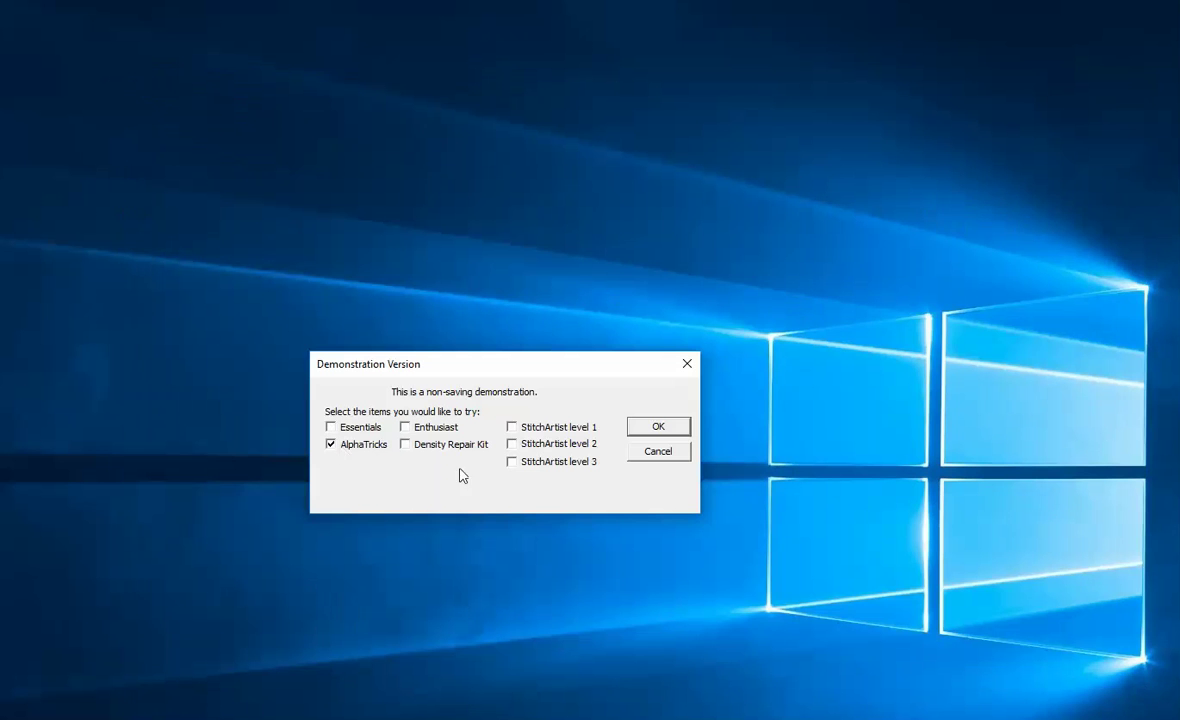
pyautogui.click(667, 428)
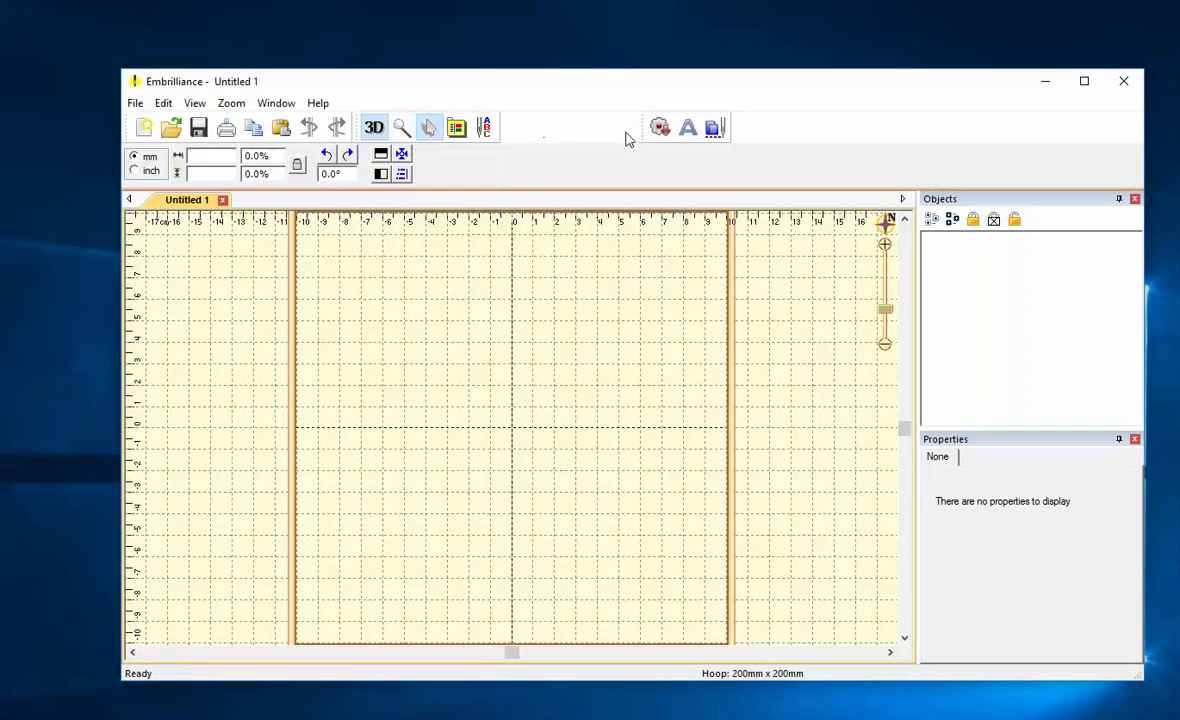
pyautogui.click(660, 128)
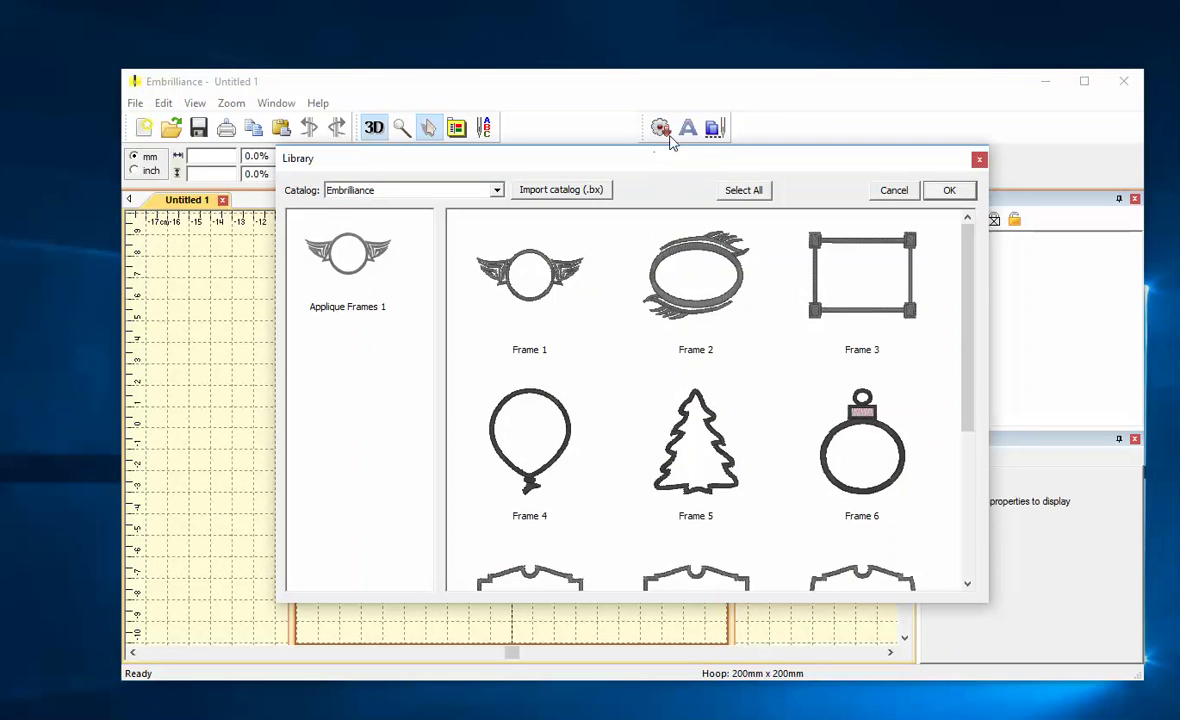
# Load bellflowers.be from Documents > Embroidery Designs into the 100mm hoop.
pyautogui.click(714, 128)
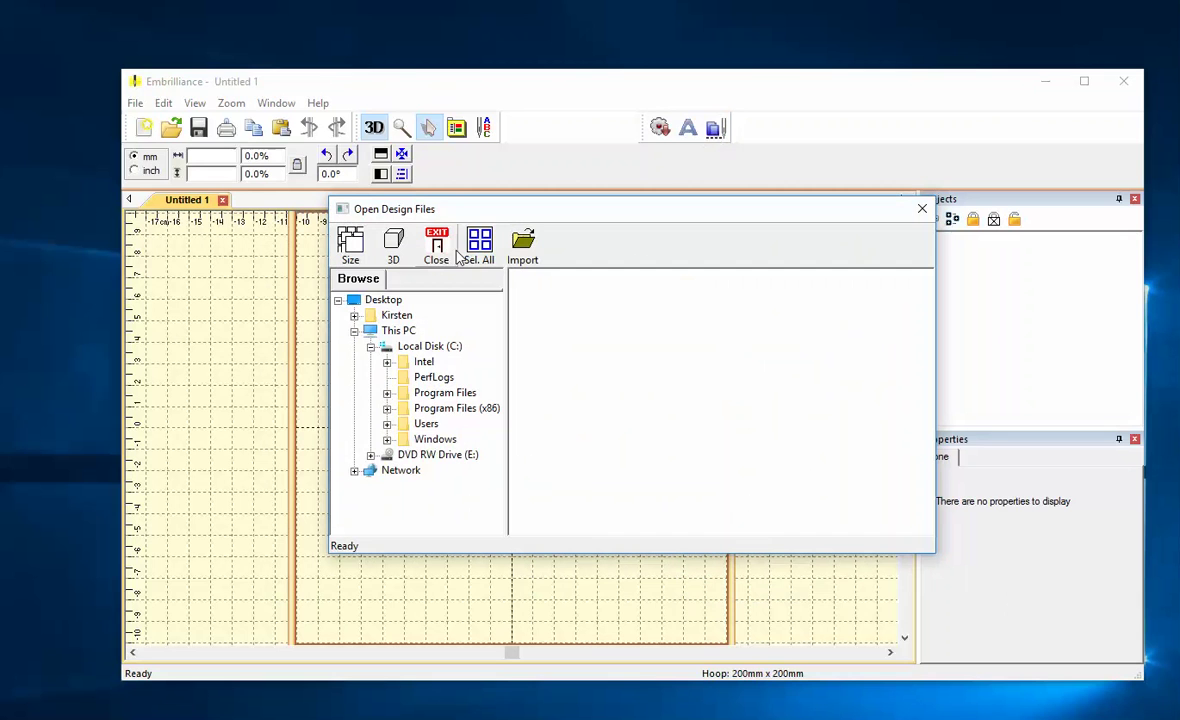
pyautogui.doubleClick(426, 424)
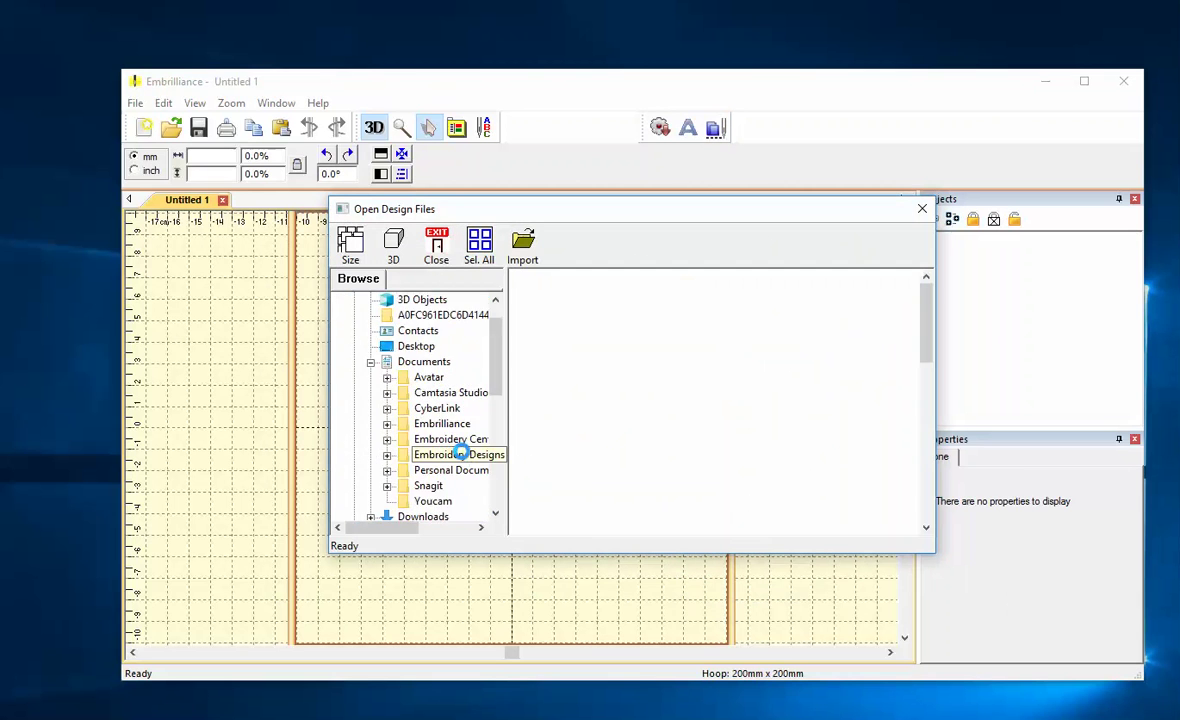
pyautogui.click(461, 453)
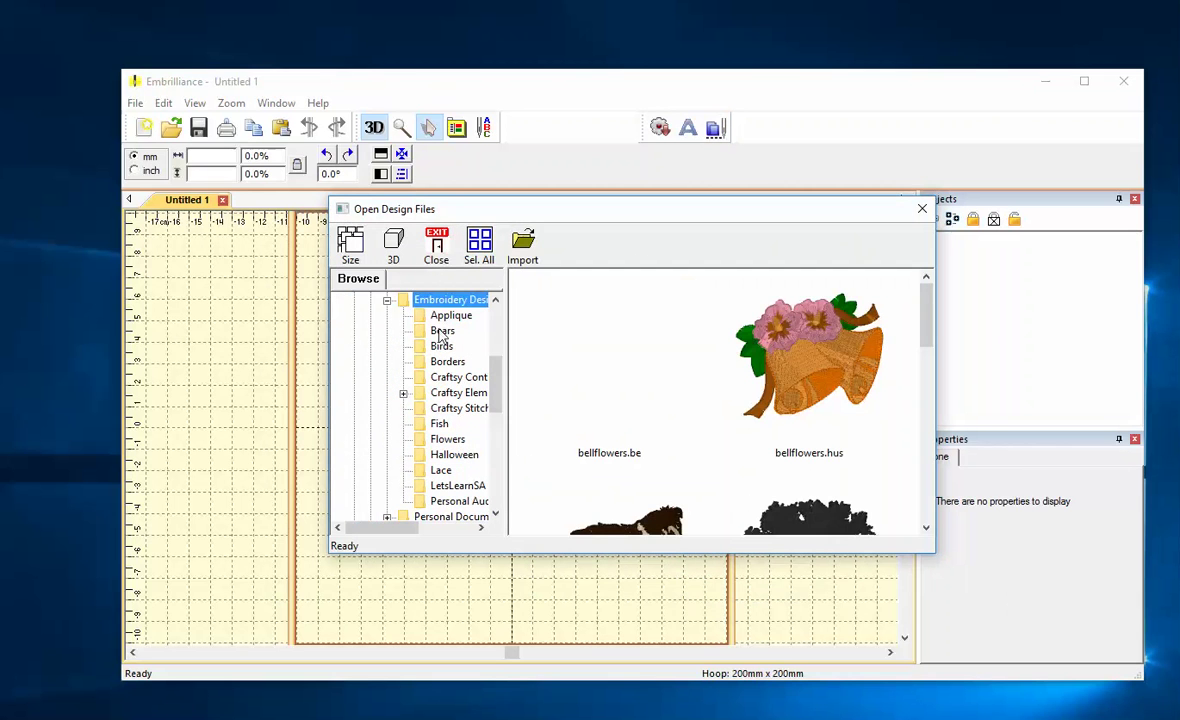
pyautogui.click(579, 322)
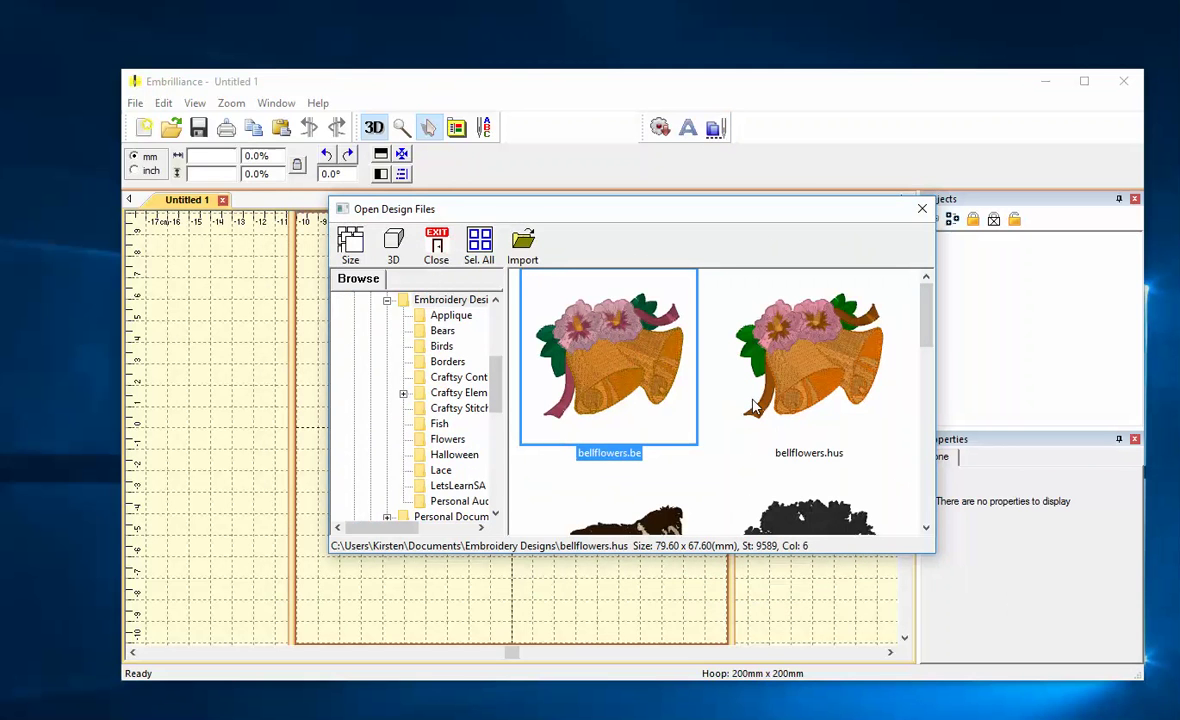
pyautogui.doubleClick(674, 356)
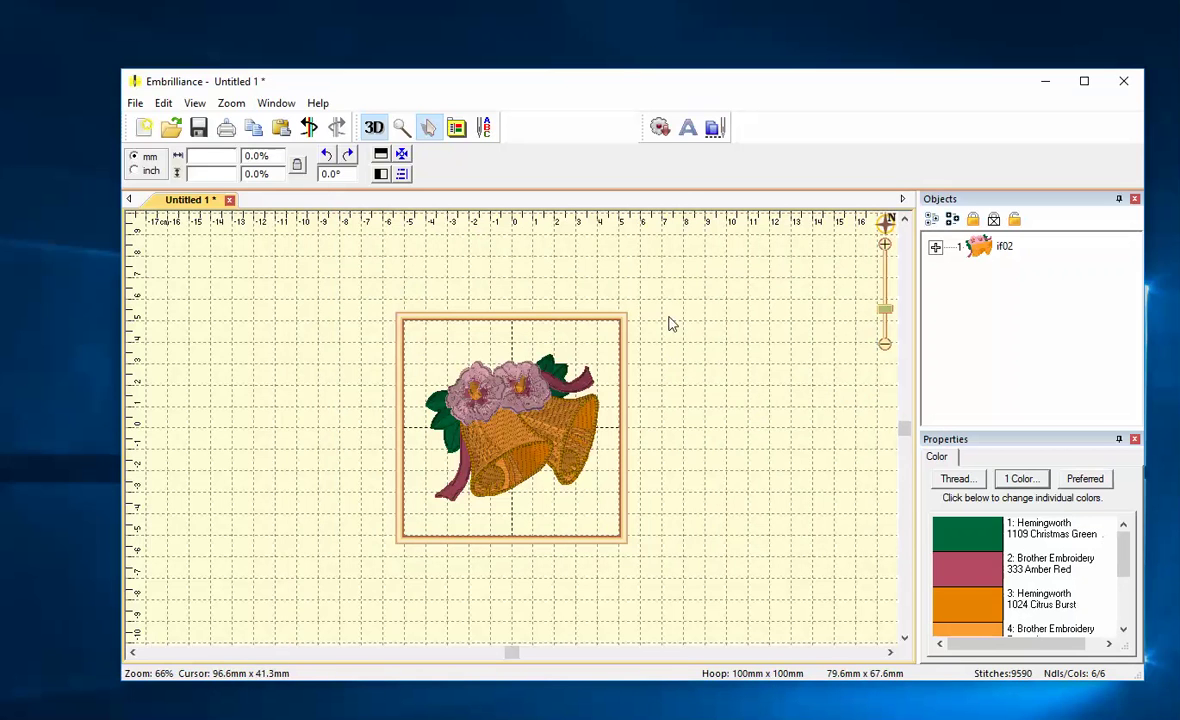
# Add lettering beneath the bells and make it read 'Mom' in Rivermill Georgia.
pyautogui.click(687, 127)
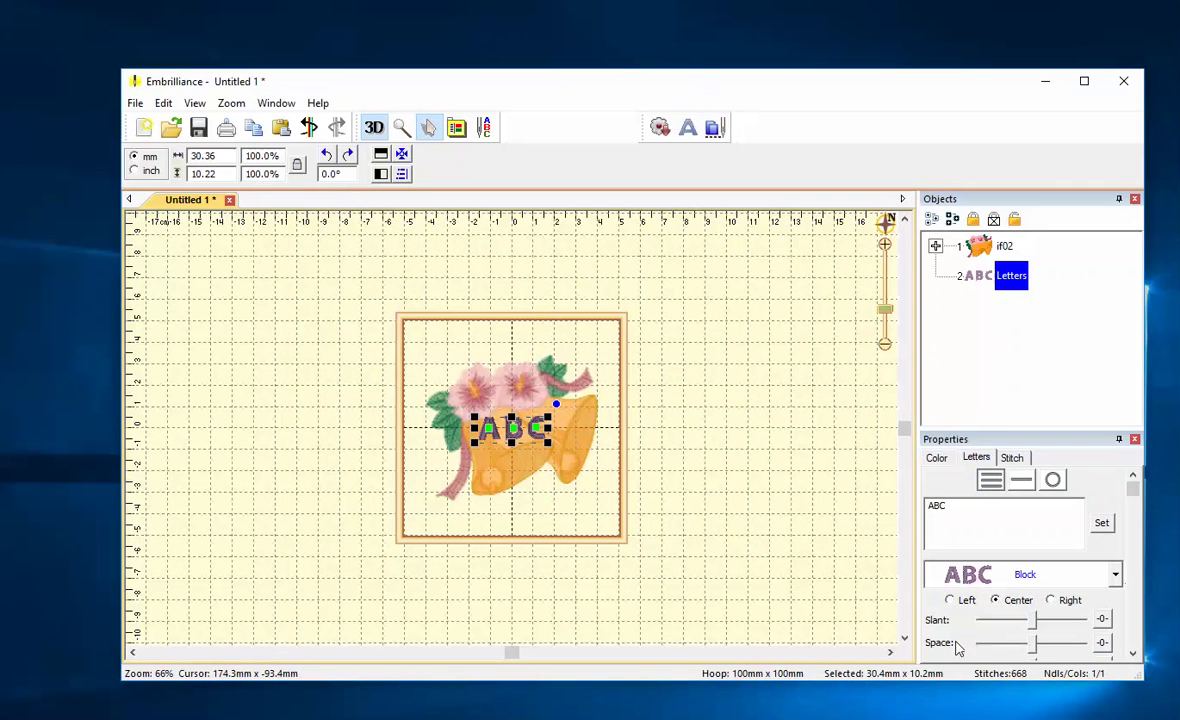
pyautogui.moveTo(518, 430); pyautogui.dragTo(517, 525)
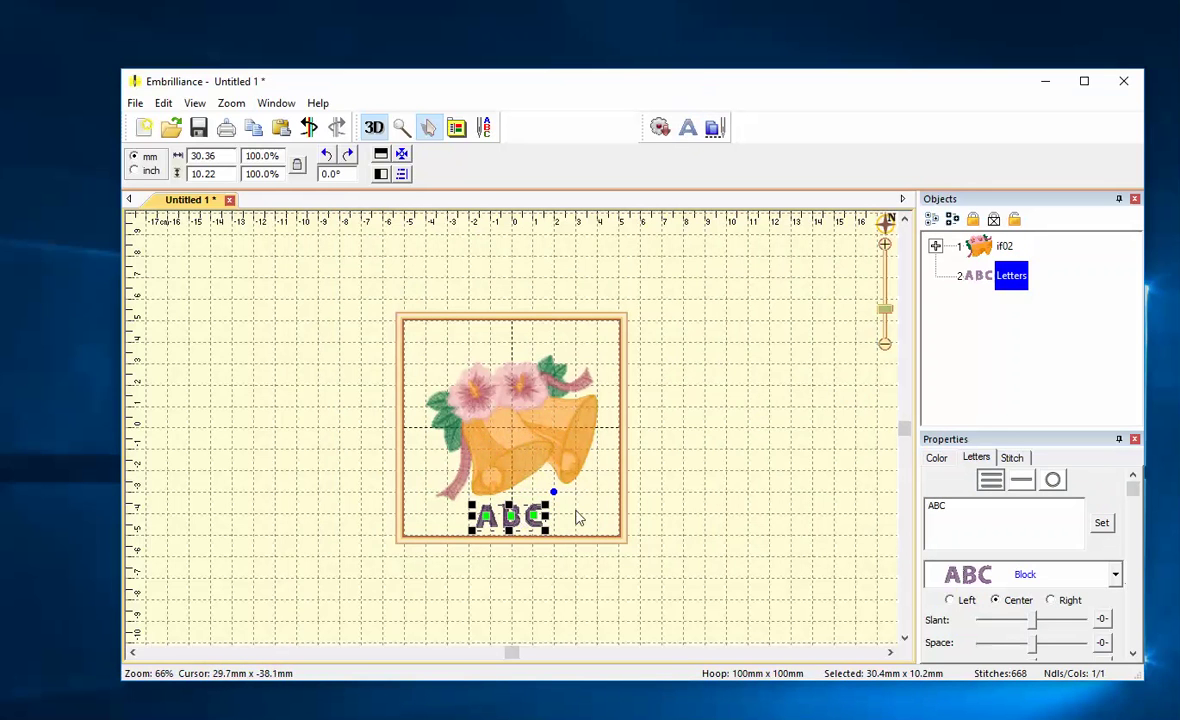
pyautogui.click(1115, 575)
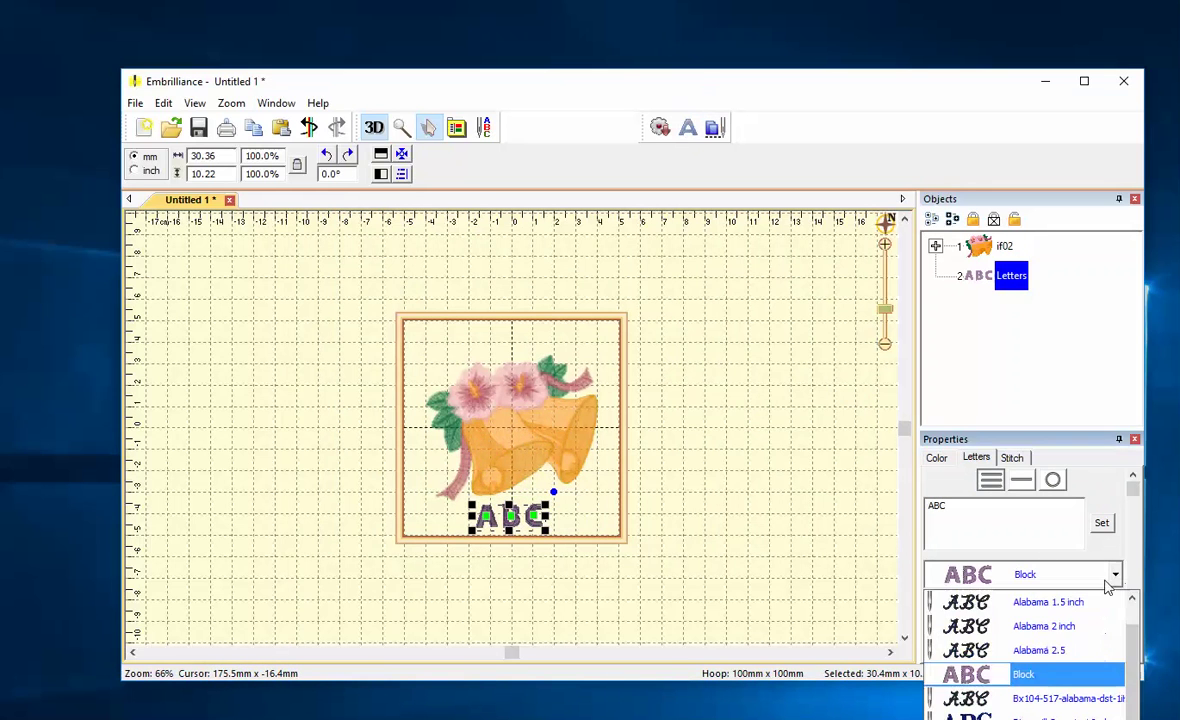
pyautogui.scroll(1, 1131, 650)
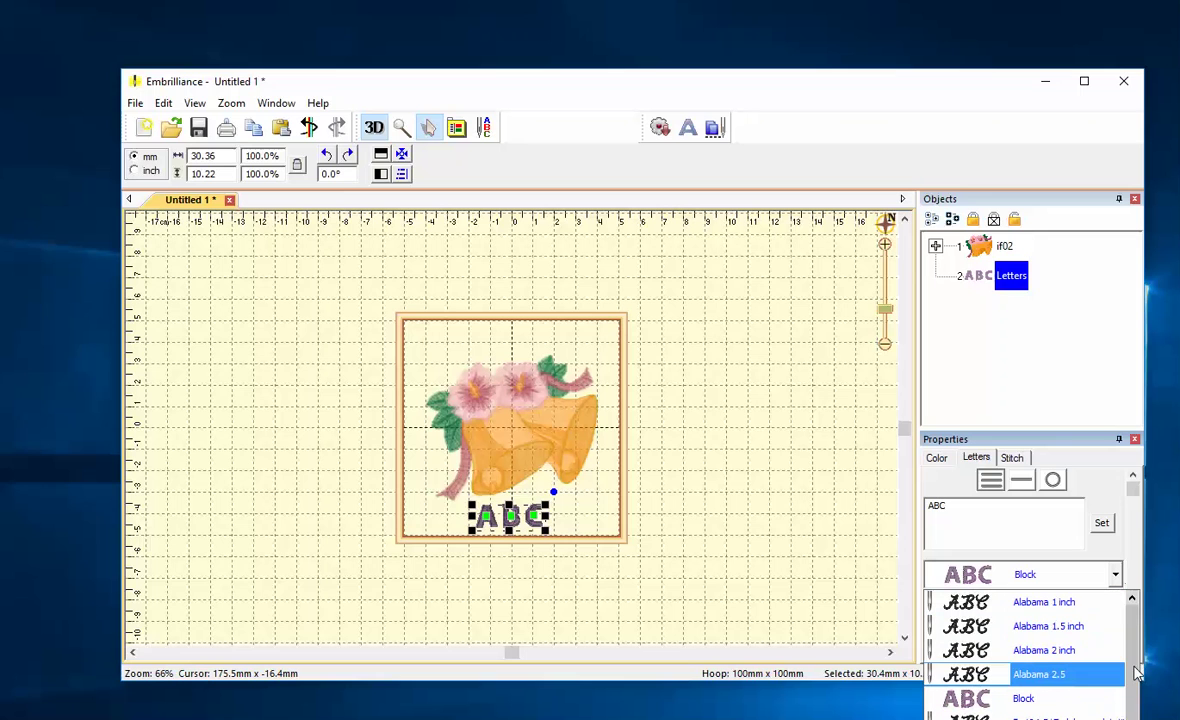
pyautogui.scroll(-1, 1131, 690)
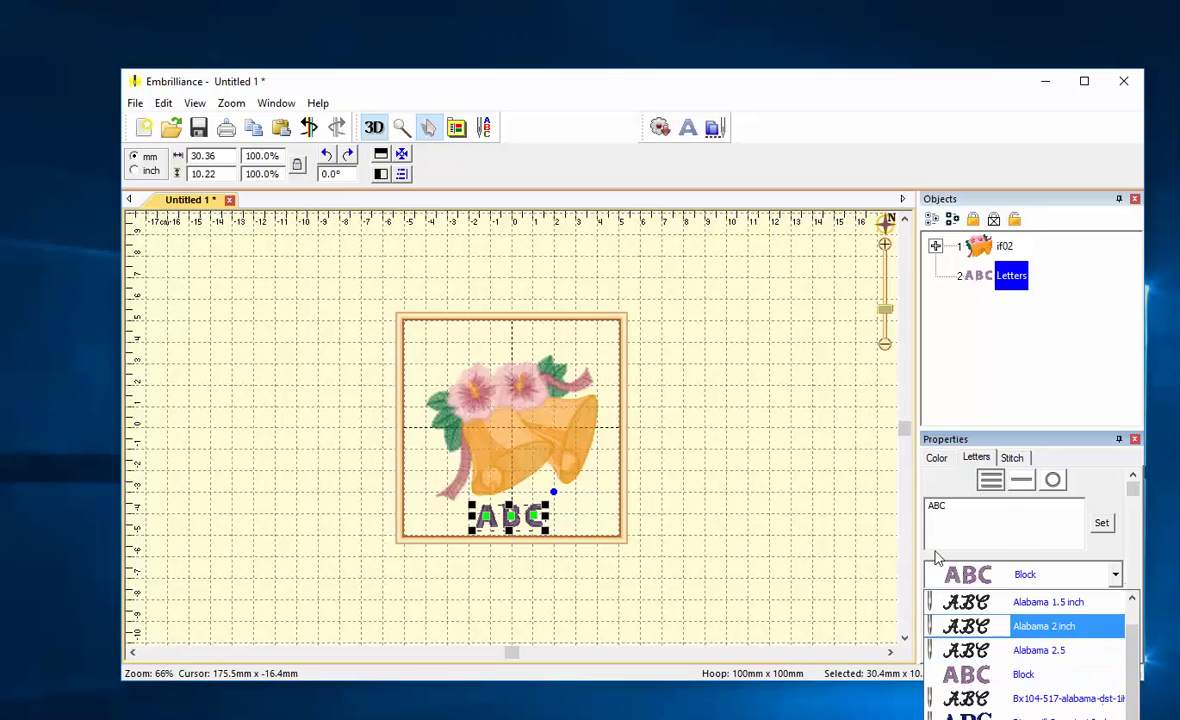
pyautogui.click(1001, 519)
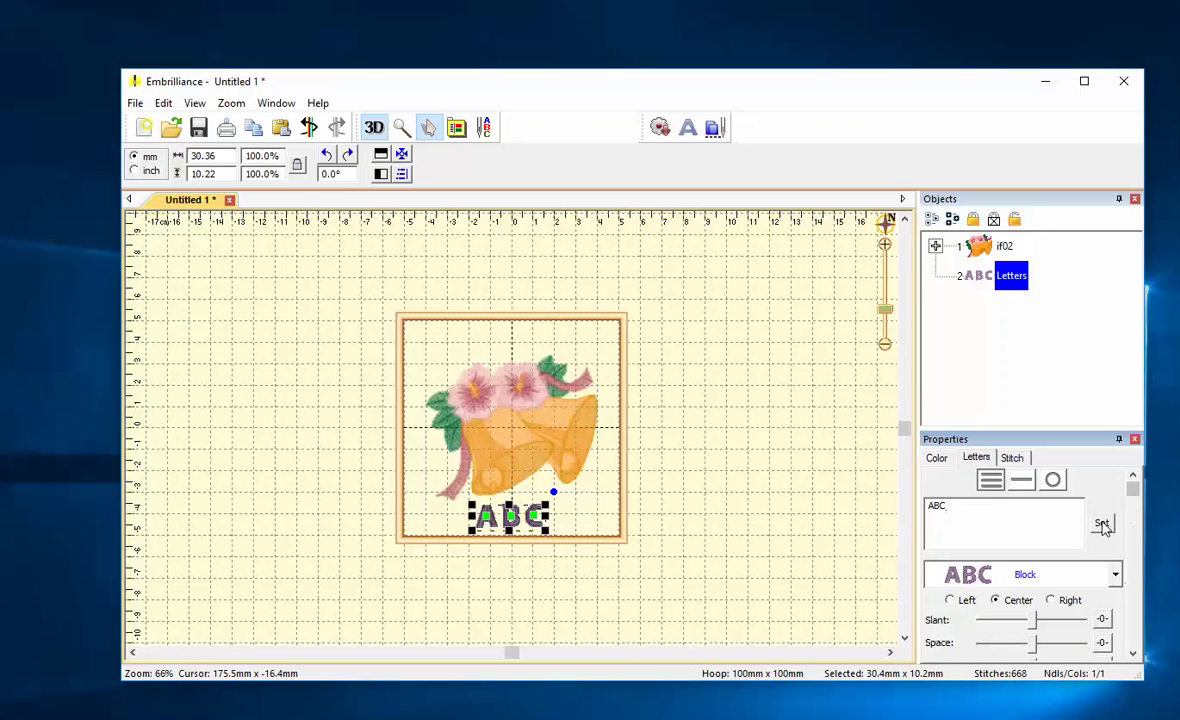
pyautogui.scroll(-1, 1081, 586)
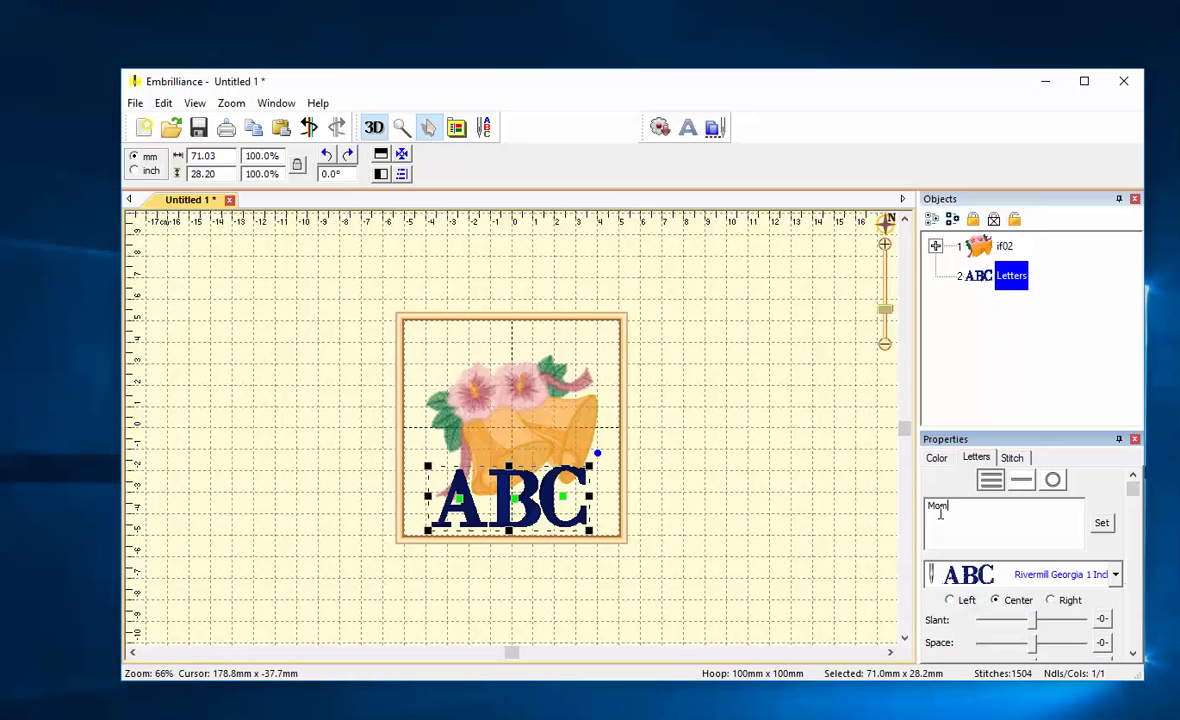
pyautogui.click(1101, 522)
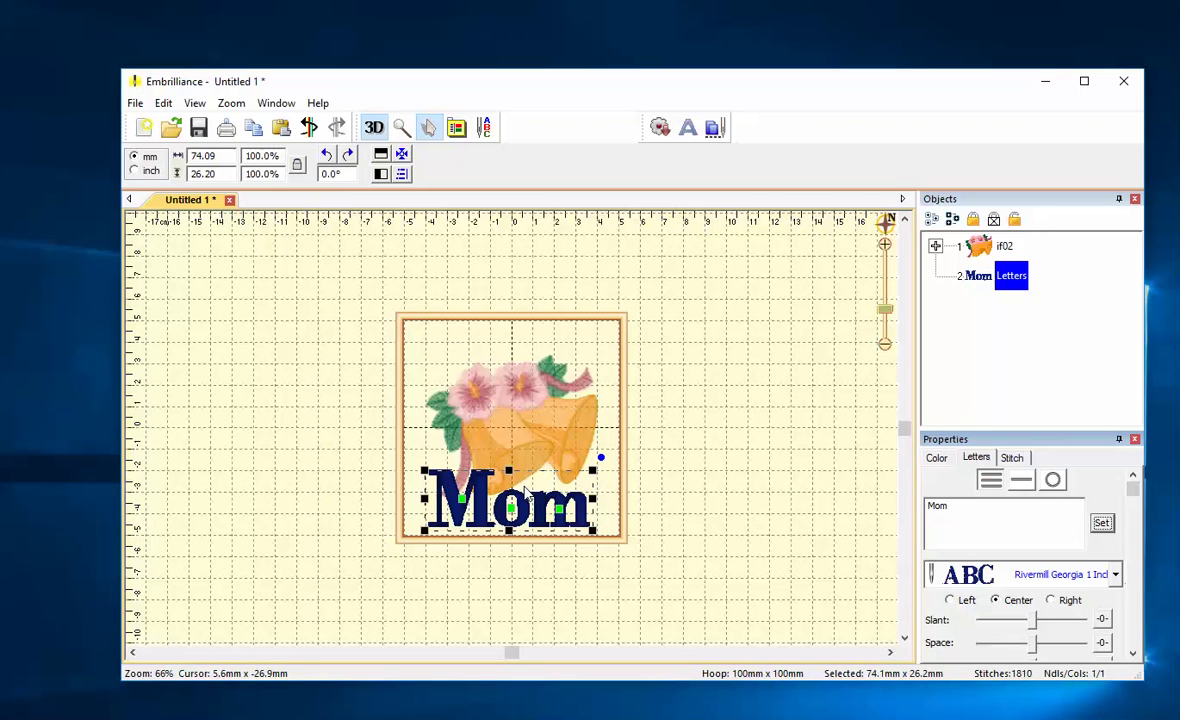
pyautogui.click(530, 413)
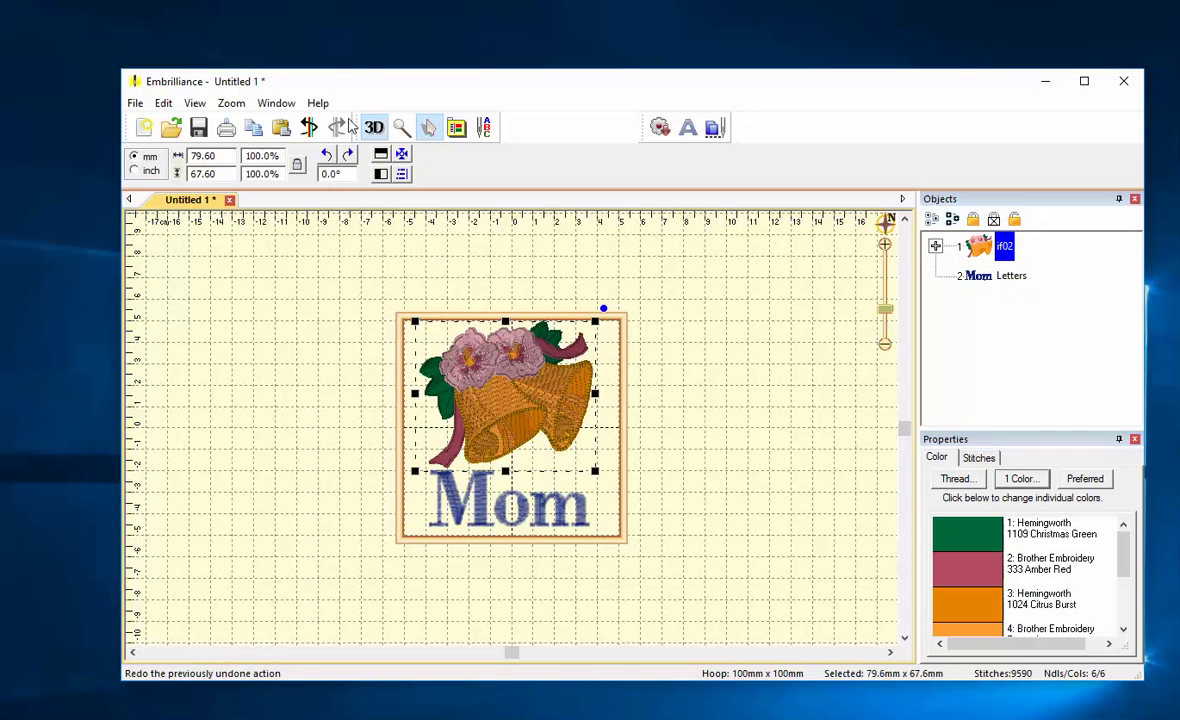
# Mirror the bell design horizontally, then exit Embrilliance from the File menu.
pyautogui.click(380, 174)
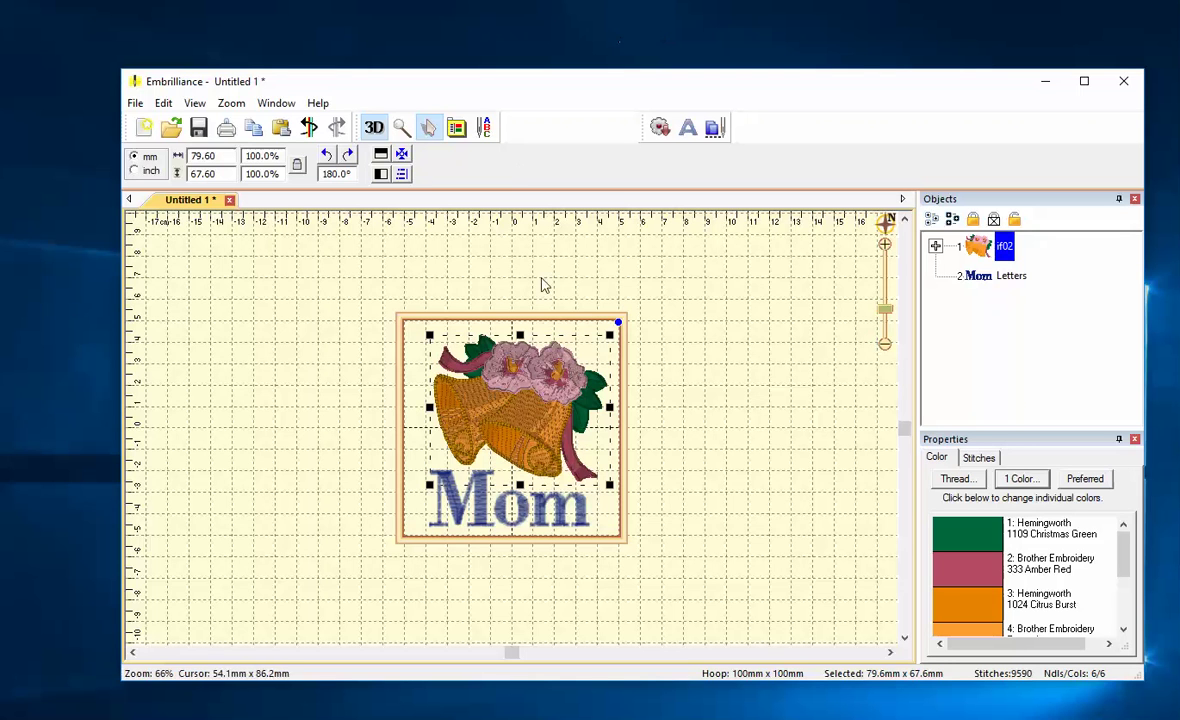
pyautogui.click(134, 103)
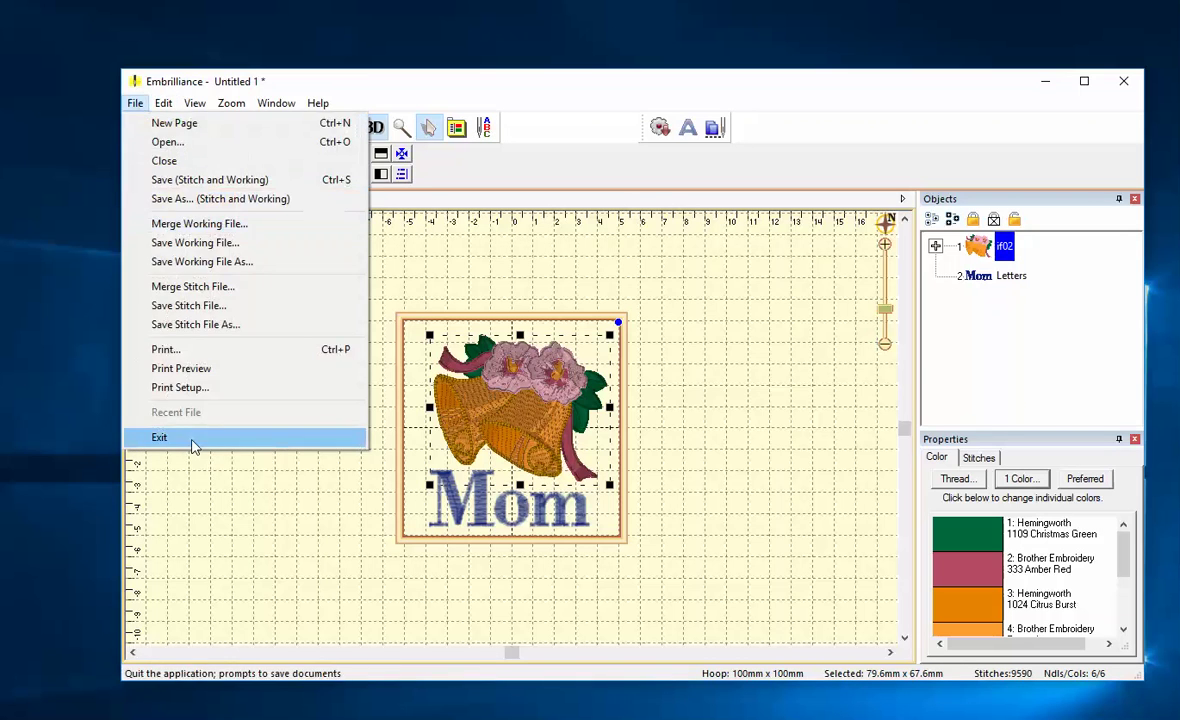
pyautogui.click(160, 437)
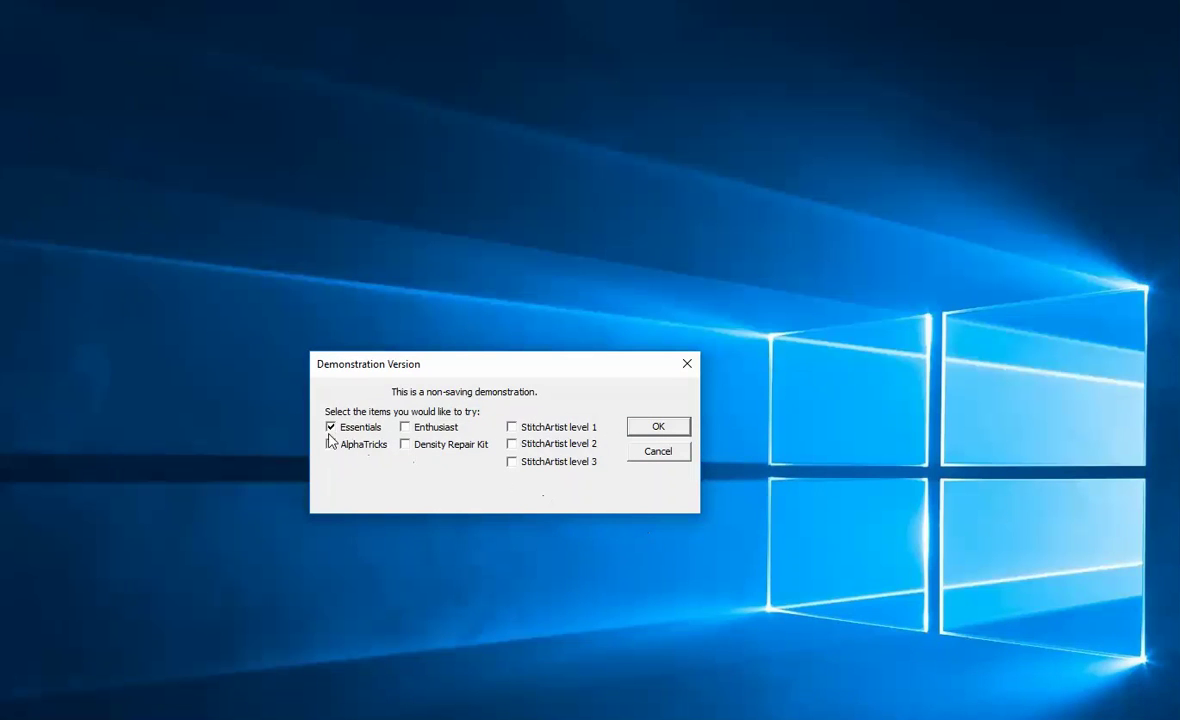
# Tick AlphaTricks, Enthusiast, Density Repair Kit and StitchArtist levels 1, 2 and 3 as demo trials.
pyautogui.click(405, 444)
pyautogui.click(404, 427)
pyautogui.click(512, 425)
pyautogui.click(513, 442)
pyautogui.click(518, 463)
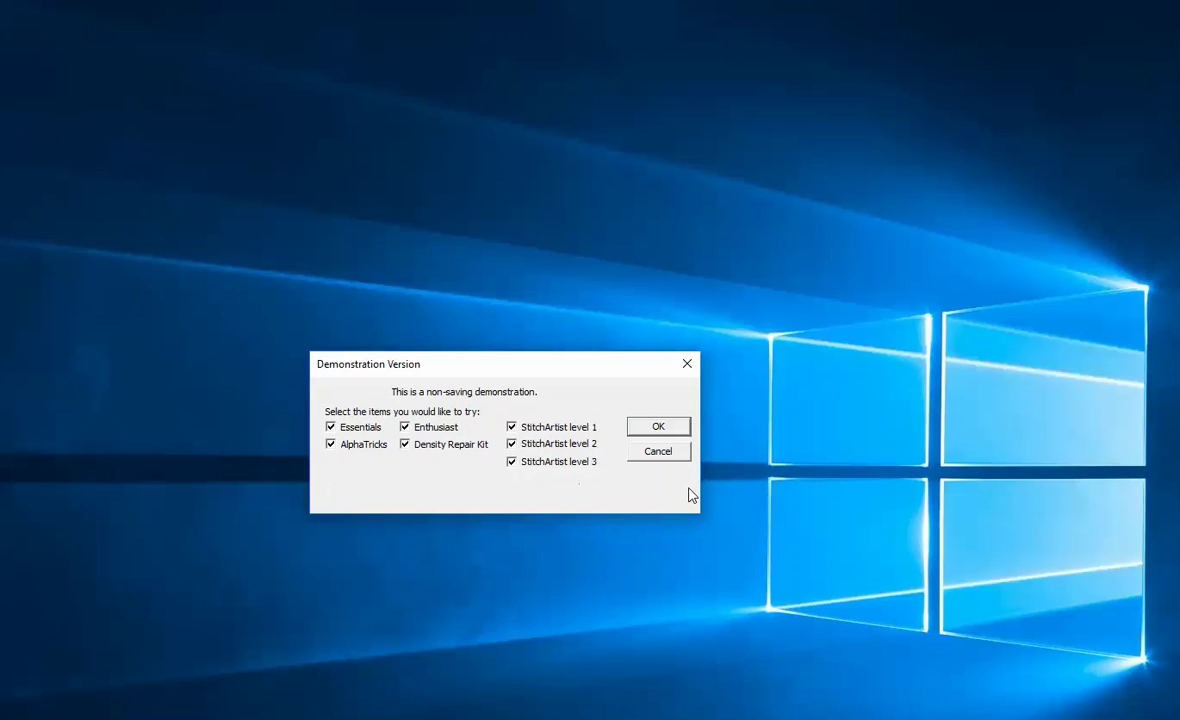